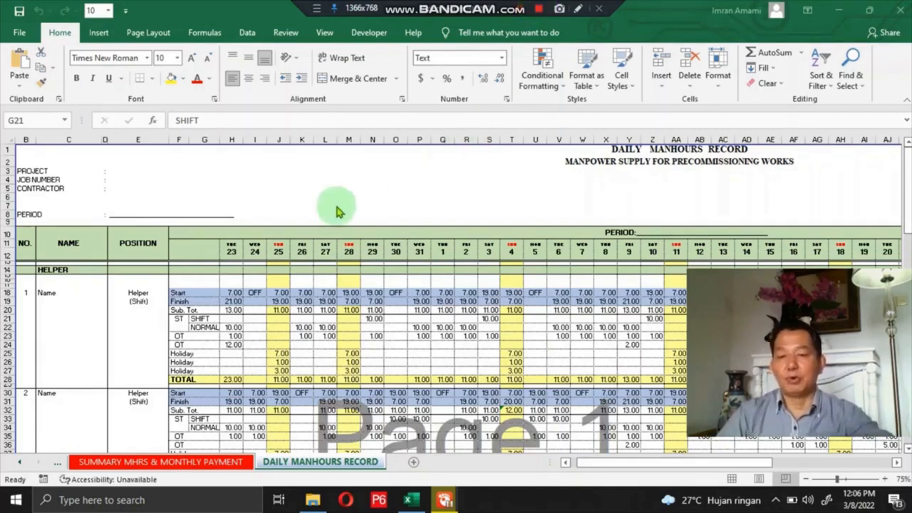
Review the summary manhours and monthly payment certificate sheets, and return to the daily manhours record sheet
click(314, 465)
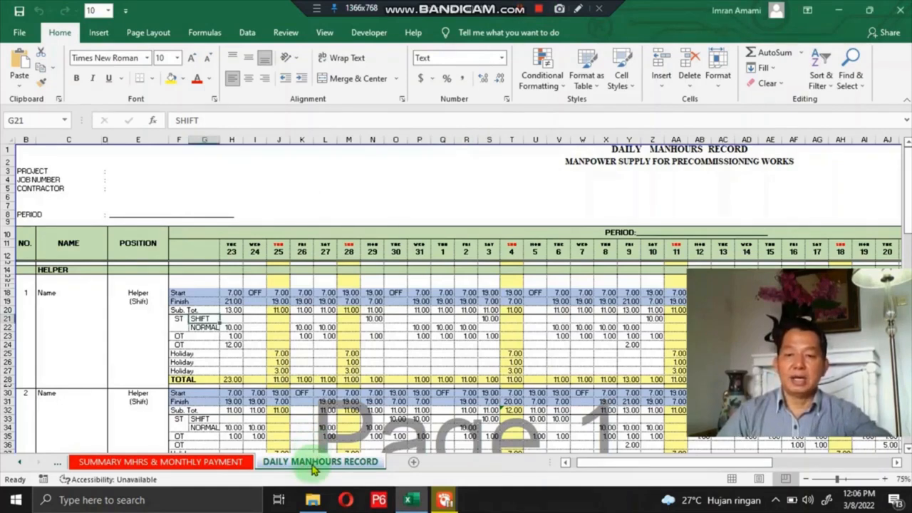
click(206, 463)
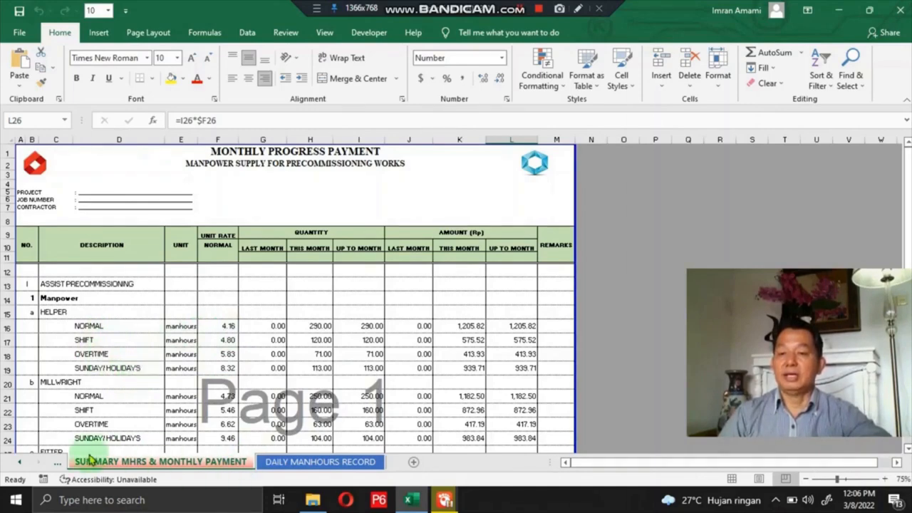
click(63, 464)
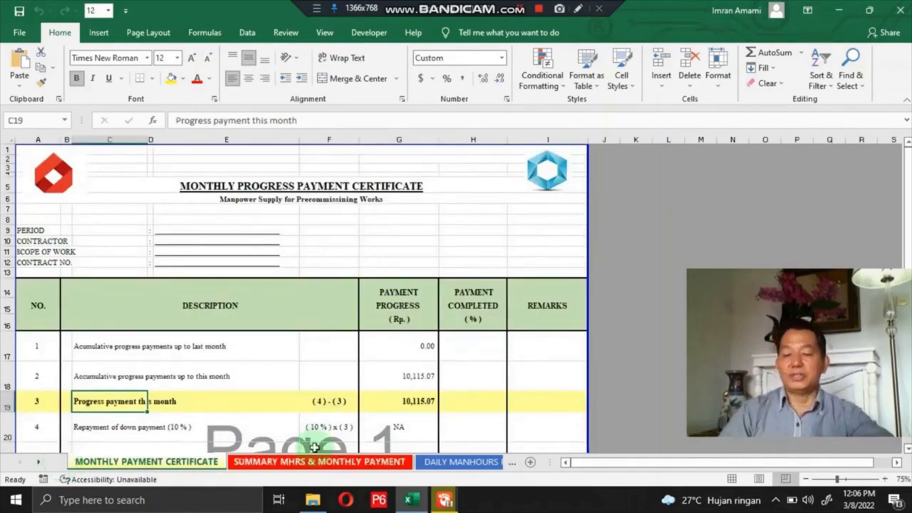
click(433, 462)
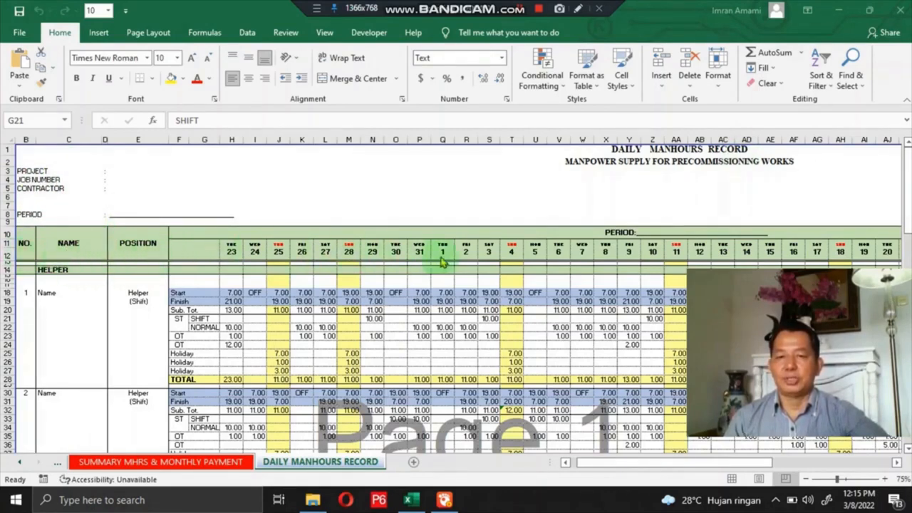
Examine the first helper's start and finish entries and the subtotal formula for Tuesday the 23rd
drag(723, 463, 621, 474)
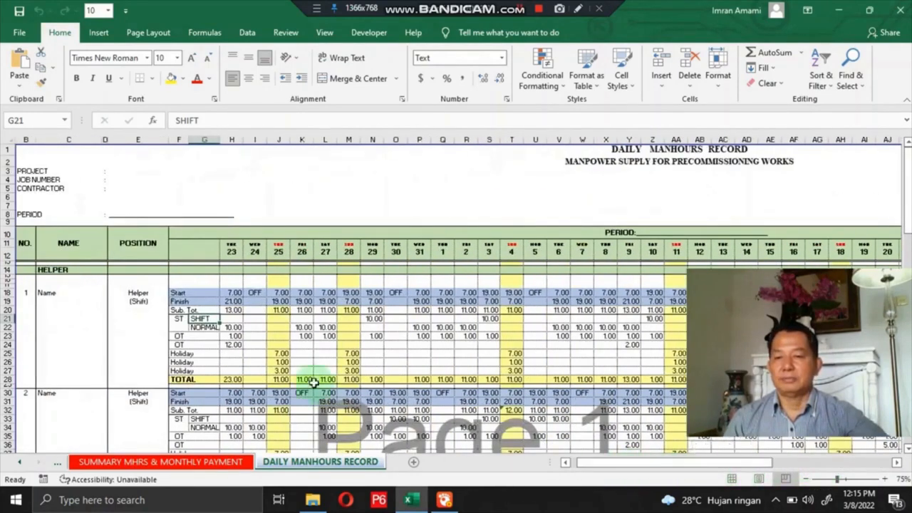
scroll(239, 348, down, 3)
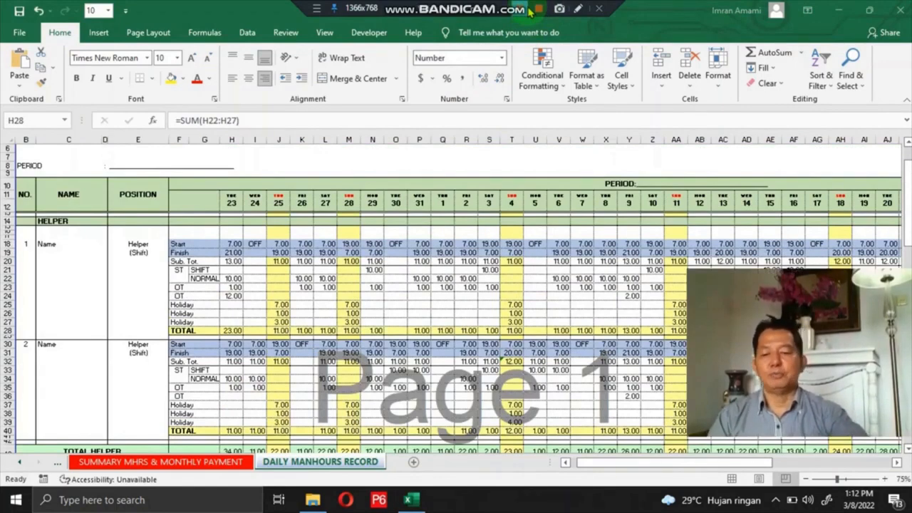
click(176, 245)
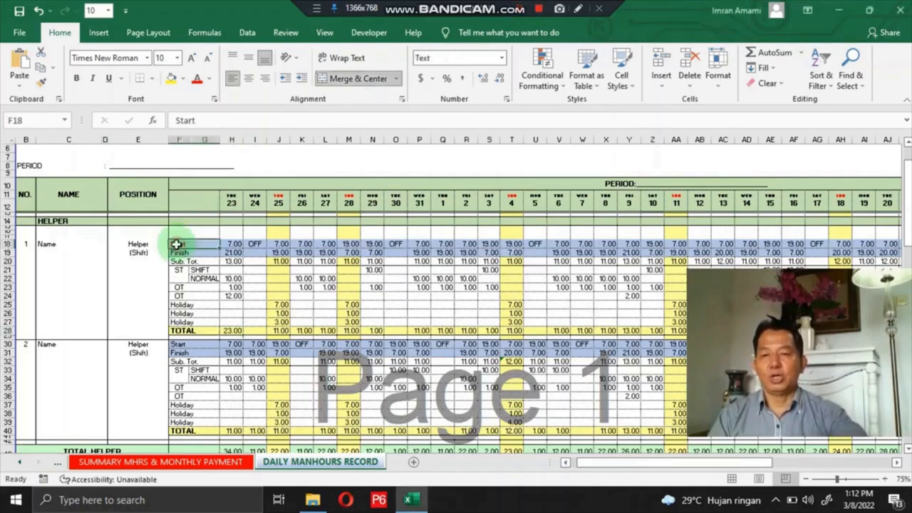
click(182, 255)
click(232, 245)
click(237, 253)
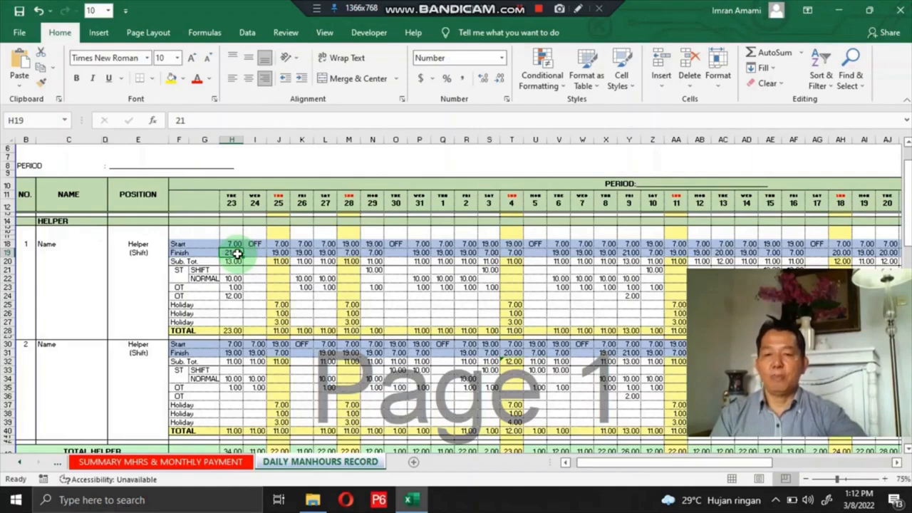
click(234, 244)
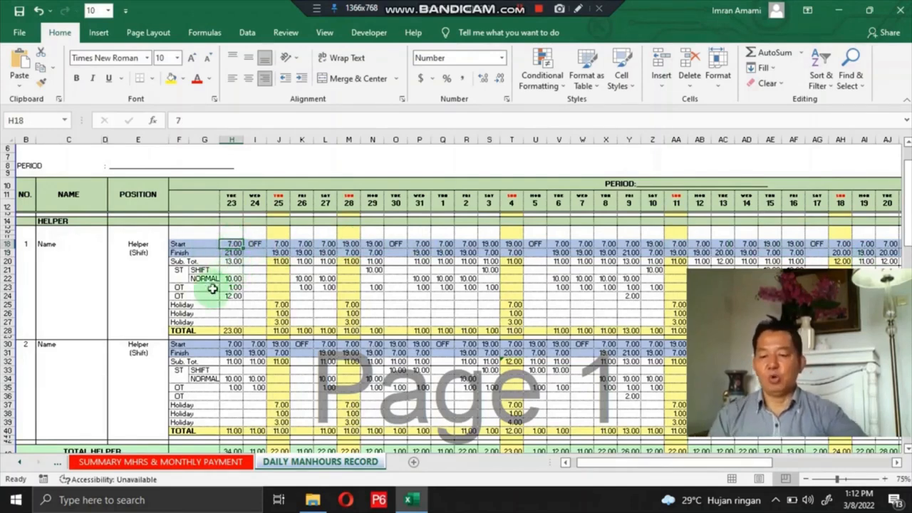
click(231, 263)
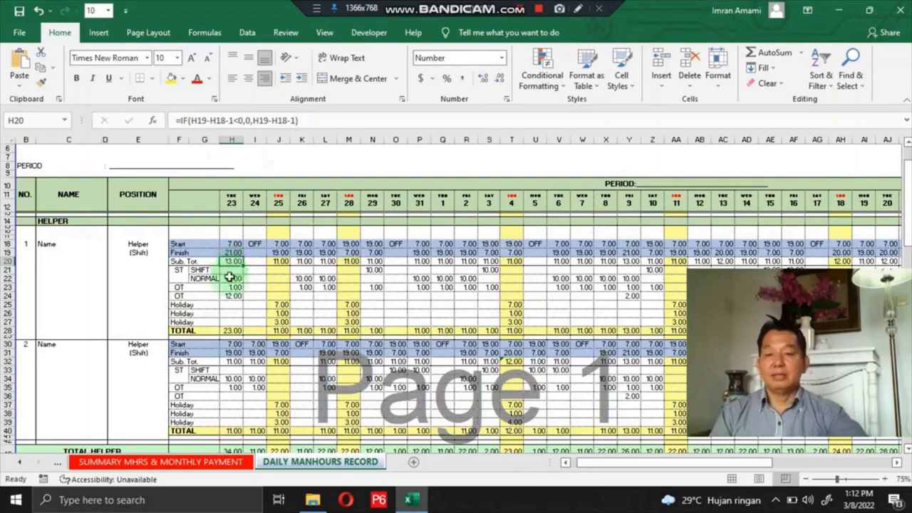
Examine the first helper's shift and normal labels and the normal-hours and overtime formulas for the 23rd
click(232, 279)
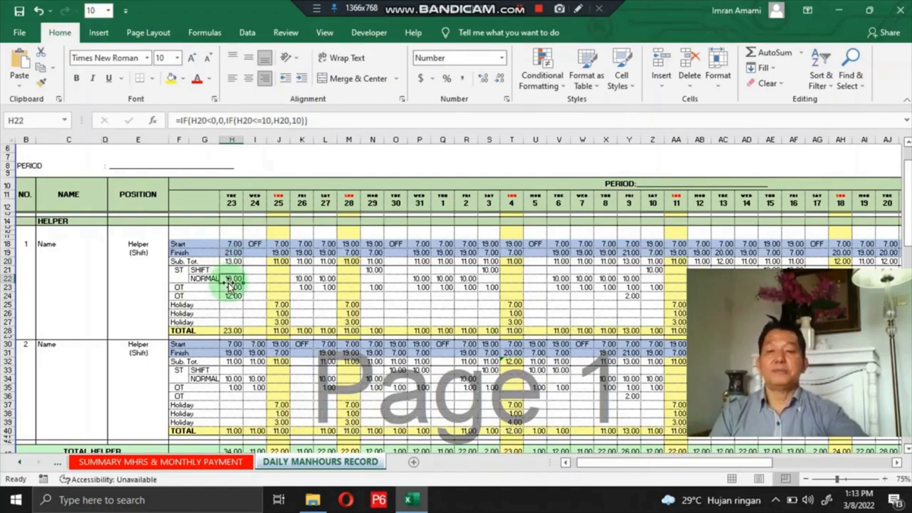
click(199, 271)
click(178, 269)
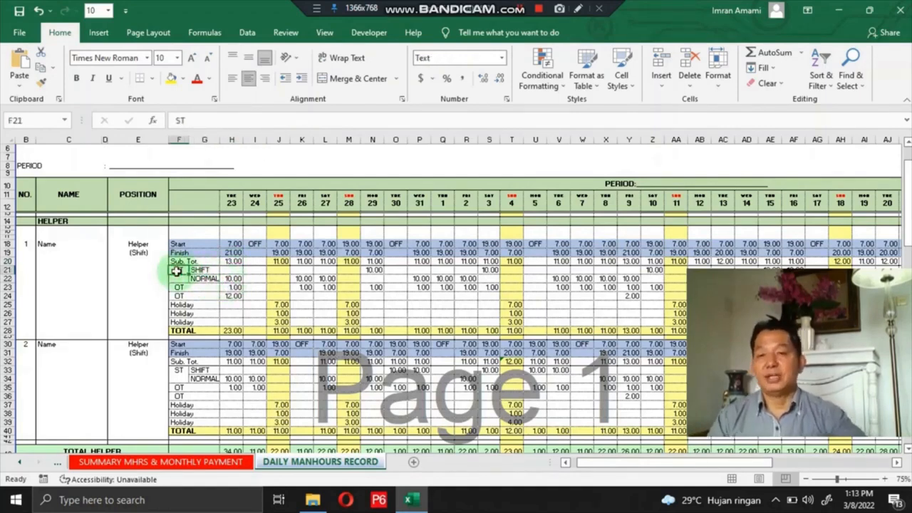
click(203, 269)
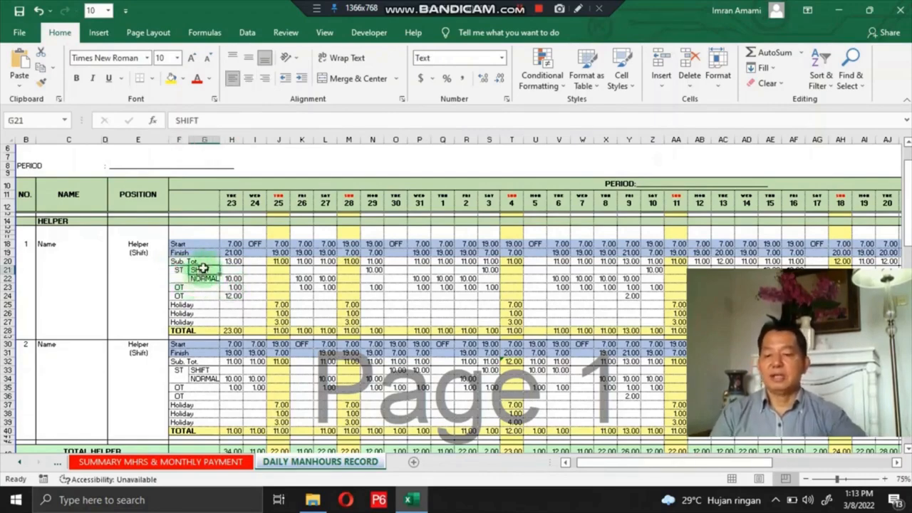
click(233, 278)
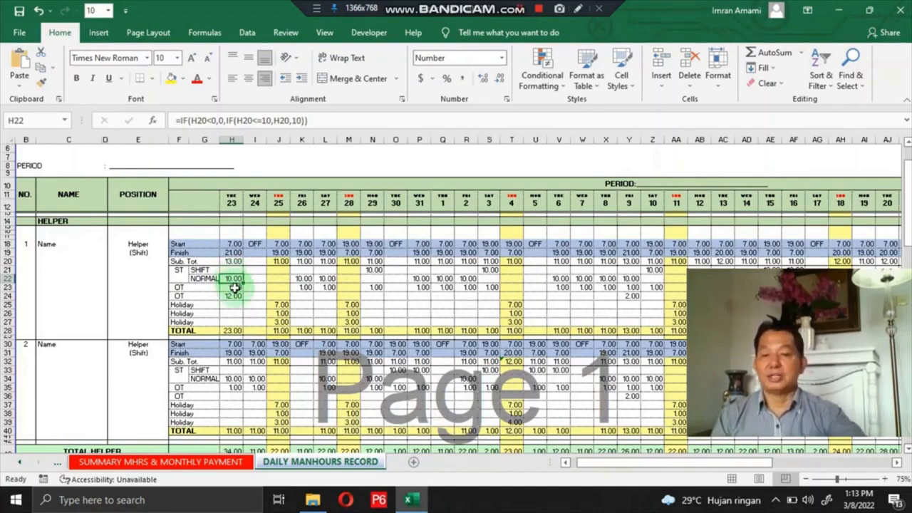
click(235, 288)
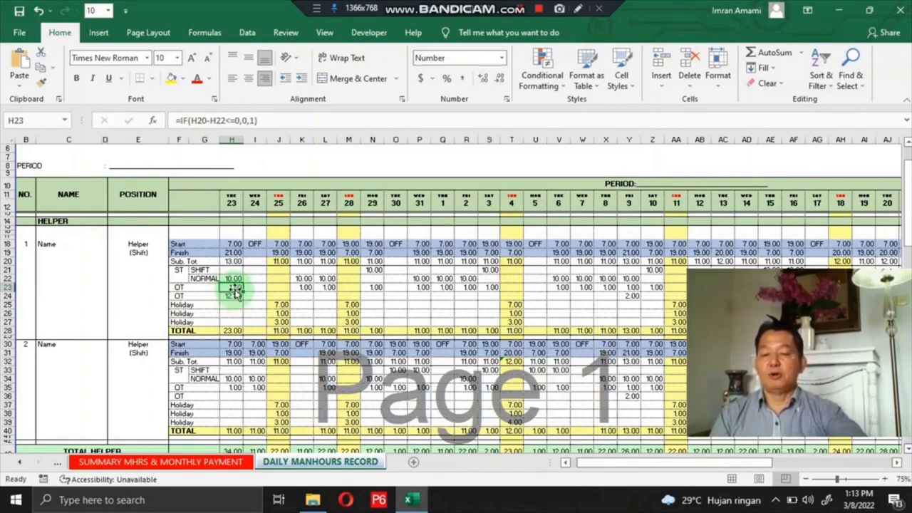
click(235, 295)
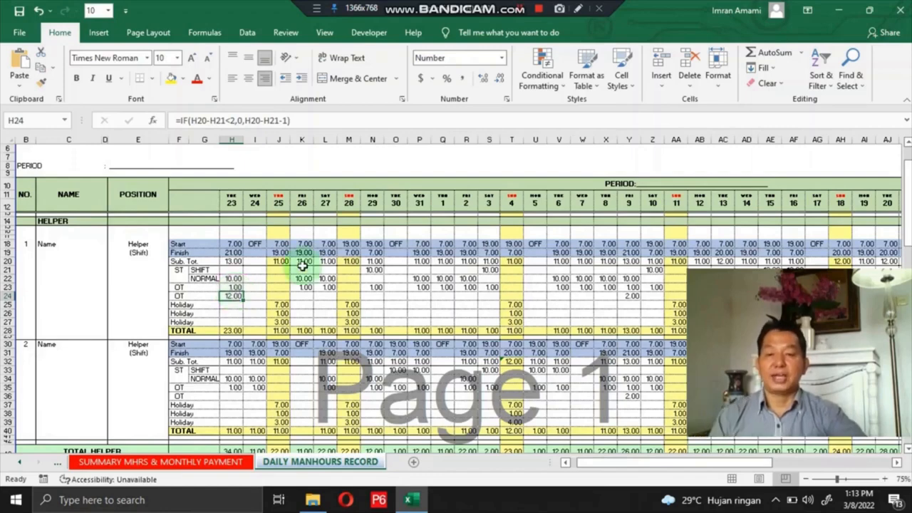
Inspect the date formula and the weekday heading for Sunday the 28th without altering them
click(349, 203)
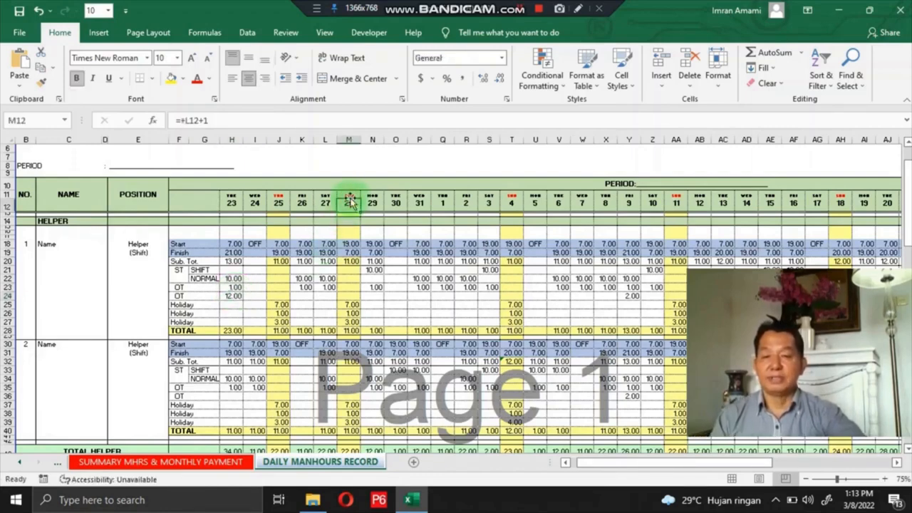
double_click(352, 195)
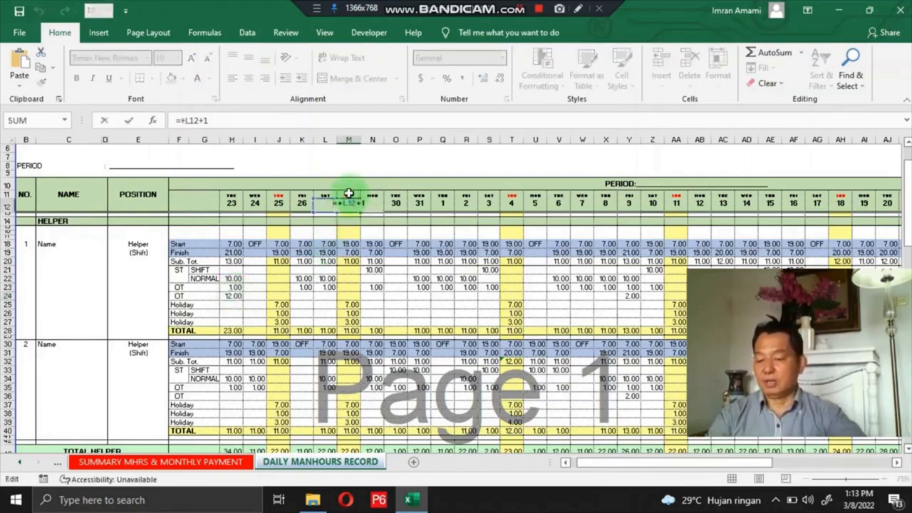
key(Escape)
click(348, 193)
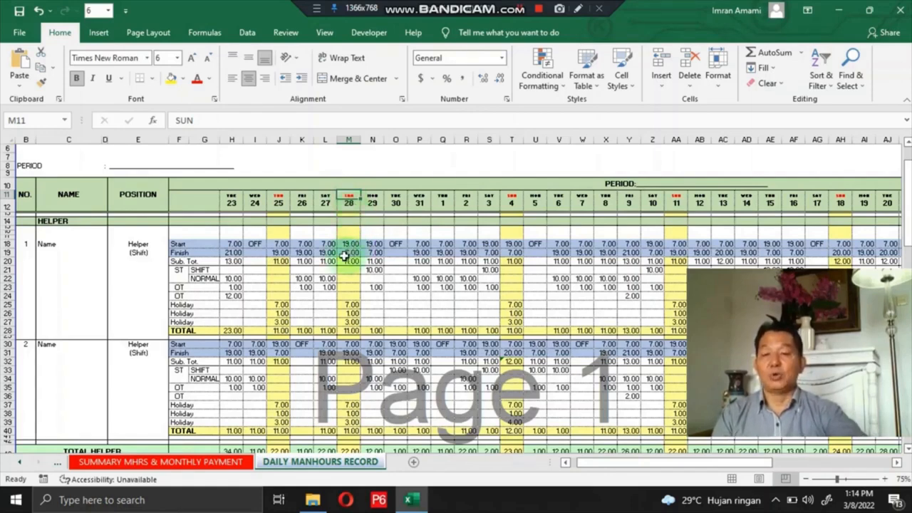
Examine the first helper's three holiday-hour formulas and the daily total formulas for the 25th and 23rd
click(349, 305)
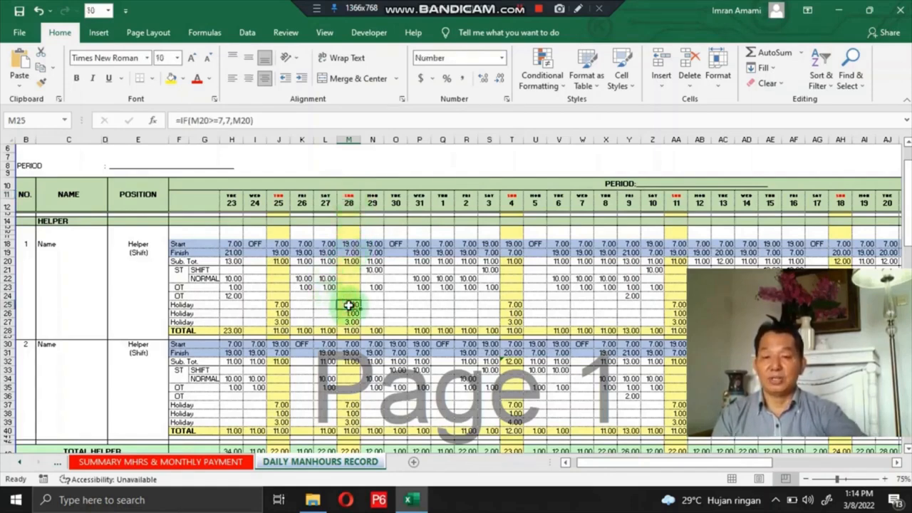
click(279, 305)
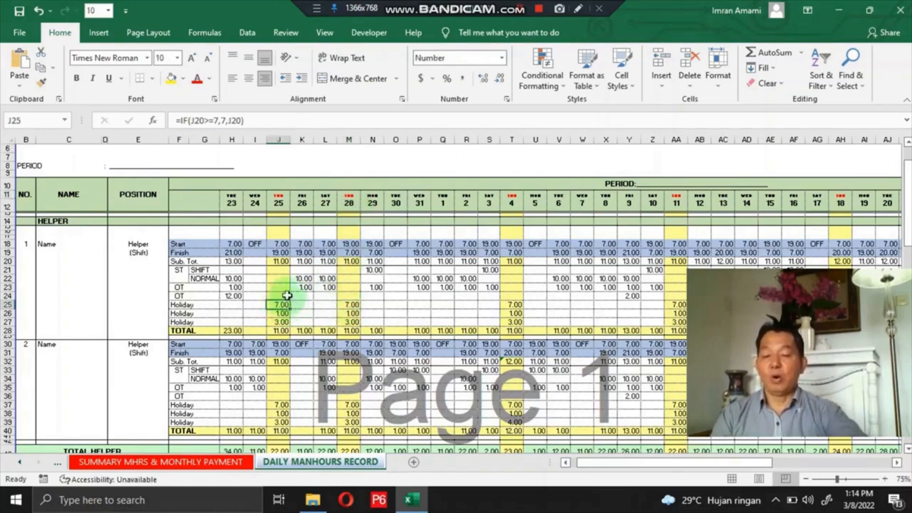
click(282, 313)
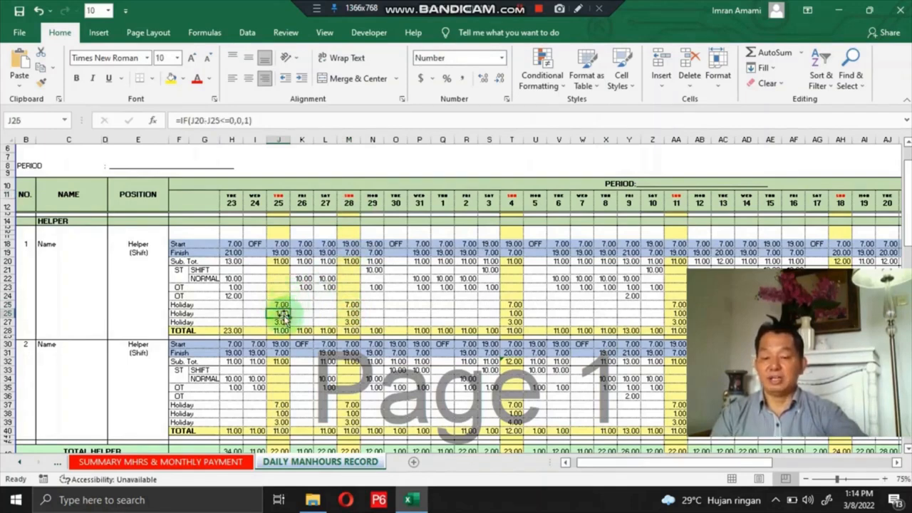
click(282, 304)
click(283, 315)
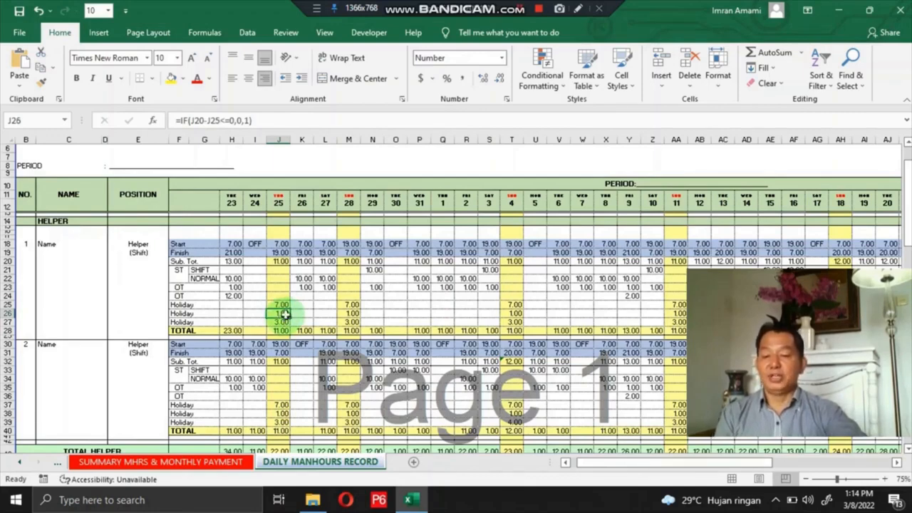
click(283, 323)
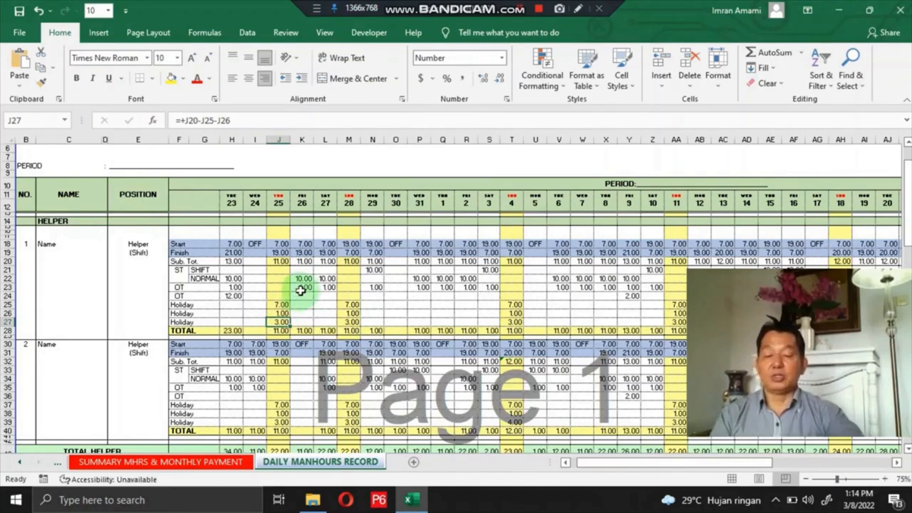
click(282, 331)
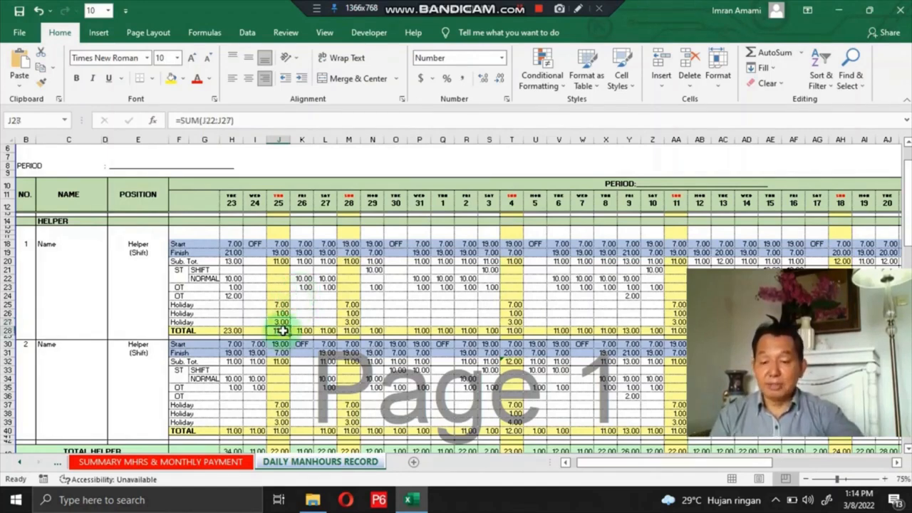
click(232, 331)
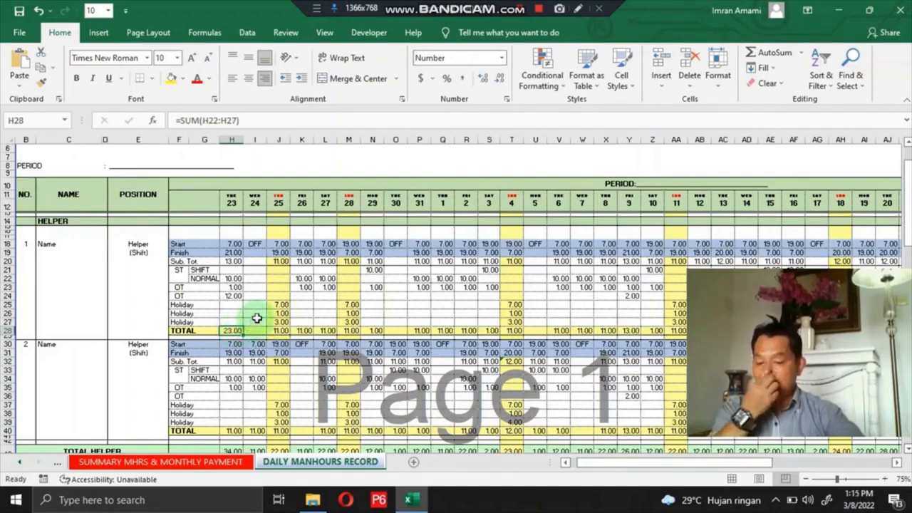
Follow the first helper's finish times across the period and inspect the total hours formula for the shift row
click(262, 251)
key(Right)
key(Right)
key(Right)
key(Right)
key(Right)
key(Right)
key(Right)
key(Right)
key(Right)
key(Right)
key(Right)
key(Right)
key(Right)
key(Right)
key(Right)
key(Right)
key(Right)
key(Right)
key(Right)
key(Right)
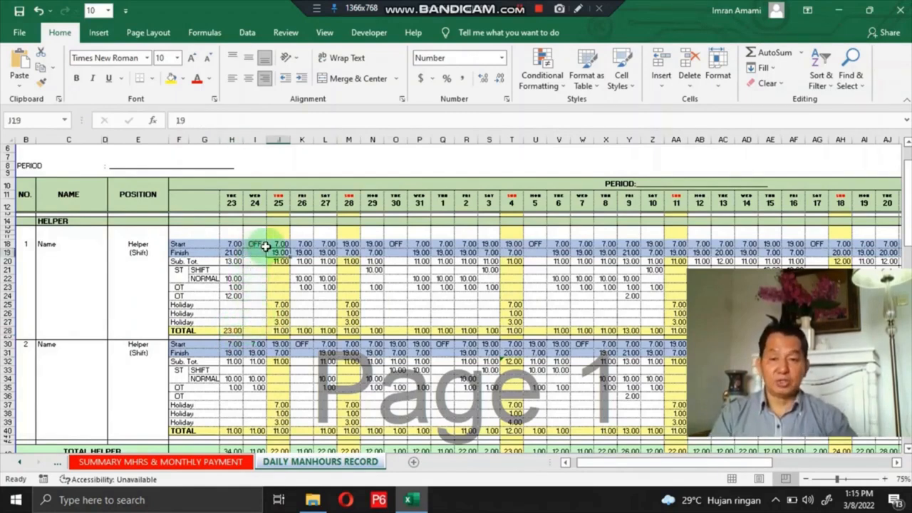
key(Right)
key(Right)
key(Right)
key(Right)
key(Right)
key(Right)
key(Right)
key(Right)
key(Right)
key(Right)
key(Right)
key(Right)
key(Right)
key(Right)
key(Right)
key(Right)
key(Right)
key(Right)
key(Right)
key(Right)
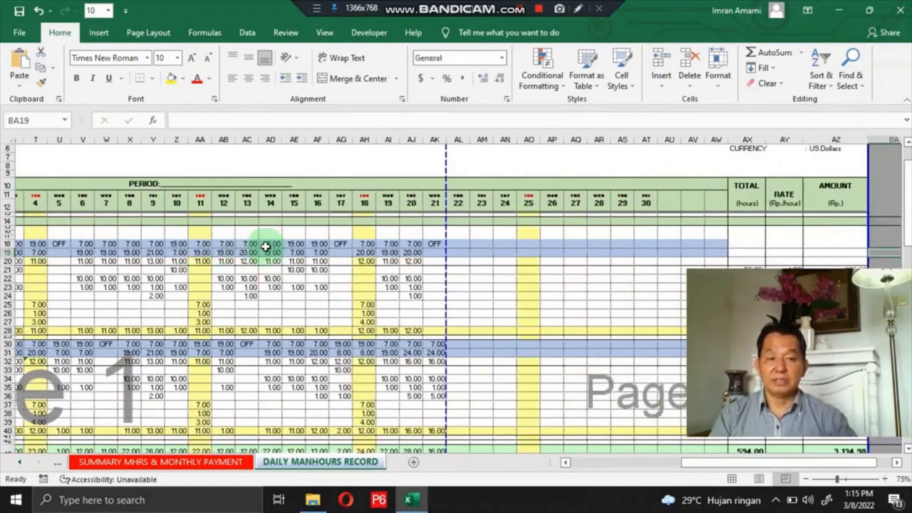
key(Left)
key(Left)
key(Left)
key(Left)
key(Left)
key(Left)
key(Left)
key(Left)
key(Left)
key(Down)
key(Down)
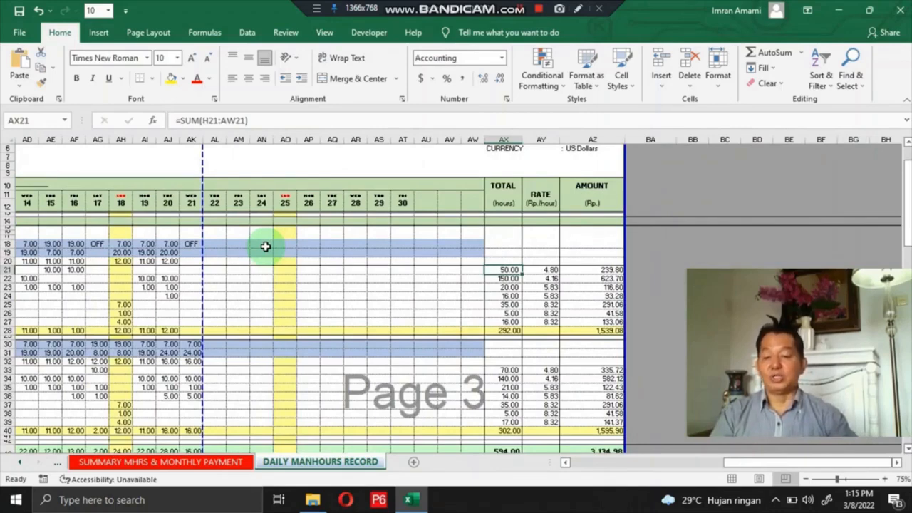
Trace the first helper's shift-hours row back from the total hours column to the 23rd
key(Left)
key(Left)
key(Left)
key(Left)
key(Left)
key(Left)
key(Left)
key(Left)
key(Left)
key(Left)
key(Left)
key(Left)
key(Left)
key(Left)
key(Left)
key(Left)
key(Left)
key(Left)
key(Left)
key(Left)
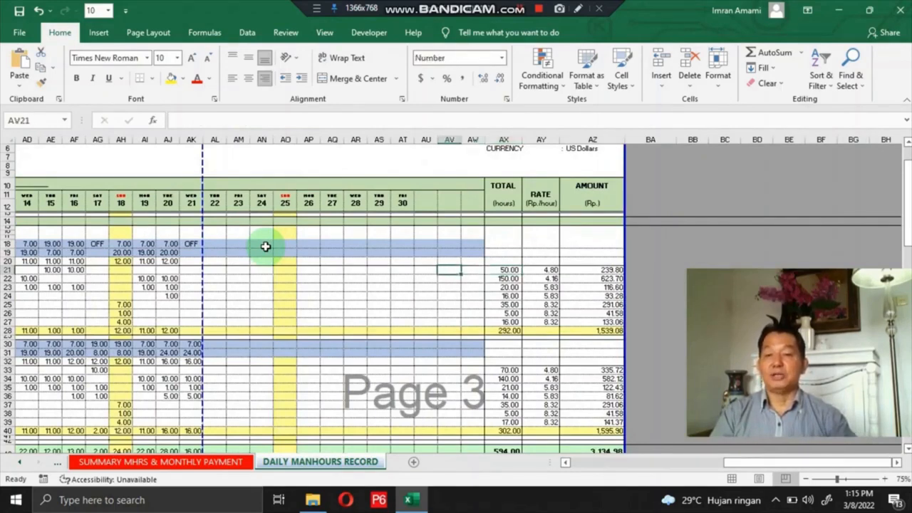
key(Left)
key(Left)
key(Left)
key(Left)
key(Left)
key(Left)
key(Left)
key(Left)
key(Left)
key(Left)
key(Left)
key(Left)
key(Left)
key(Left)
key(Left)
key(Left)
key(Left)
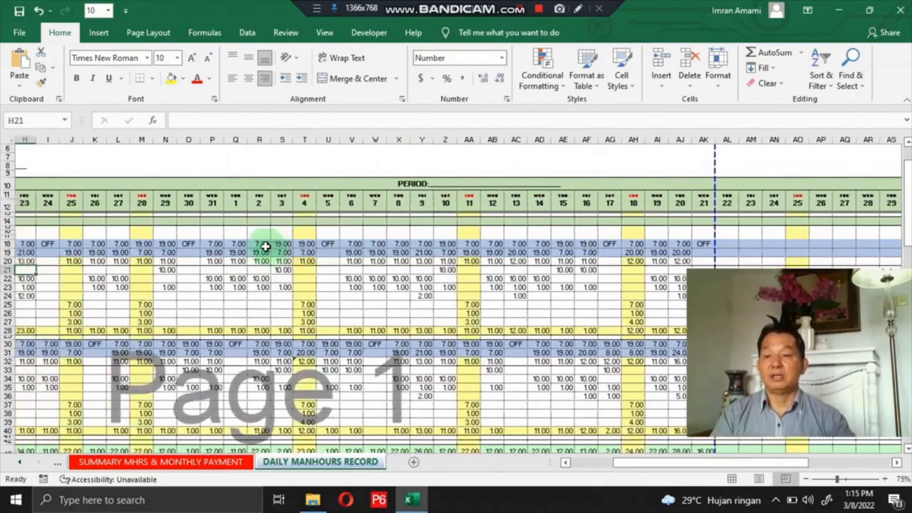
Follow the first helper's normal-hours row across the period to its total hours, rate and amount
key(Right)
key(Right)
key(Down)
key(Right)
key(Right)
key(Right)
key(Right)
key(Right)
key(Right)
key(Right)
key(Right)
key(Right)
key(Right)
key(Right)
key(Right)
key(Right)
key(Right)
key(Right)
key(Right)
key(Right)
key(Right)
key(Right)
key(Right)
key(Right)
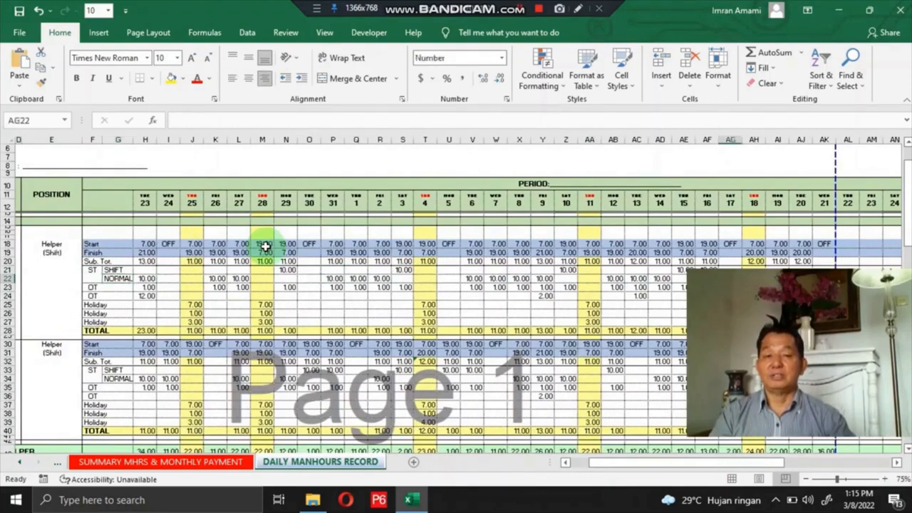
key(Left)
key(Left)
key(Left)
key(Left)
key(Left)
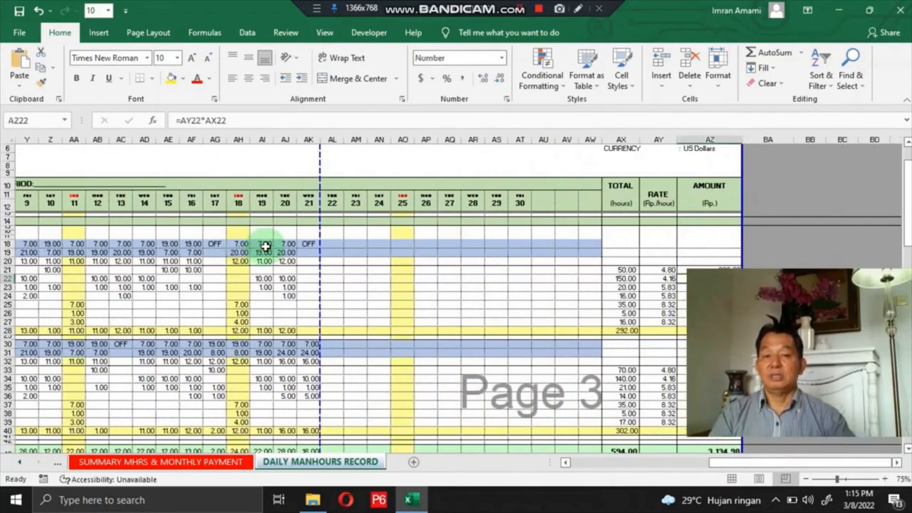
Check the first helper's overtime and holiday rows around the total hours column and the period's last days
key(Down)
key(Down)
key(Down)
key(Down)
key(Left)
key(Left)
key(Left)
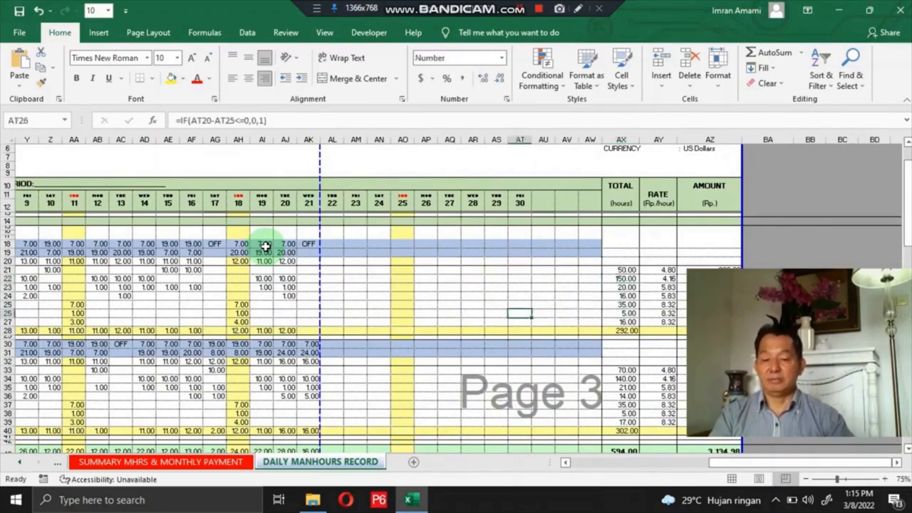
Trace the first helper's second holiday row back from the 30th across the period to its row label
key(Left)
key(Left)
key(Left)
key(Left)
key(Left)
key(Left)
key(Left)
key(Left)
key(Left)
key(Left)
key(Left)
key(Left)
key(Left)
key(Left)
key(Left)
key(Left)
key(Left)
key(Left)
key(Left)
key(Left)
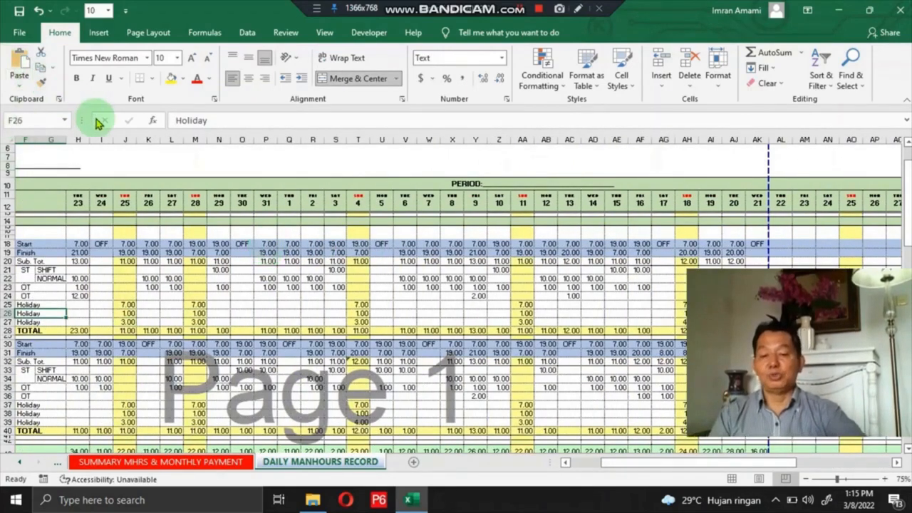
Open the SUMMARY MHRS & MONTHLY PAYMENT sheet and review its number, description, unit and unit rate headings
click(185, 461)
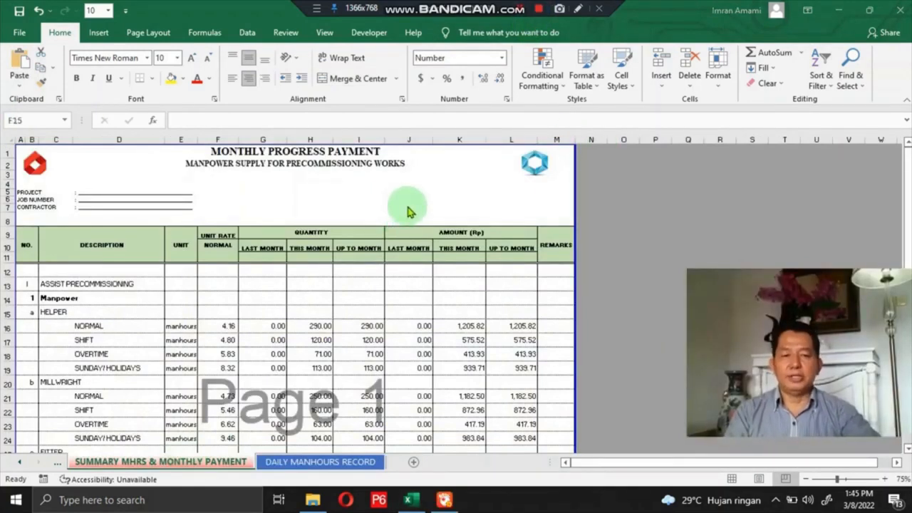
click(27, 246)
click(83, 244)
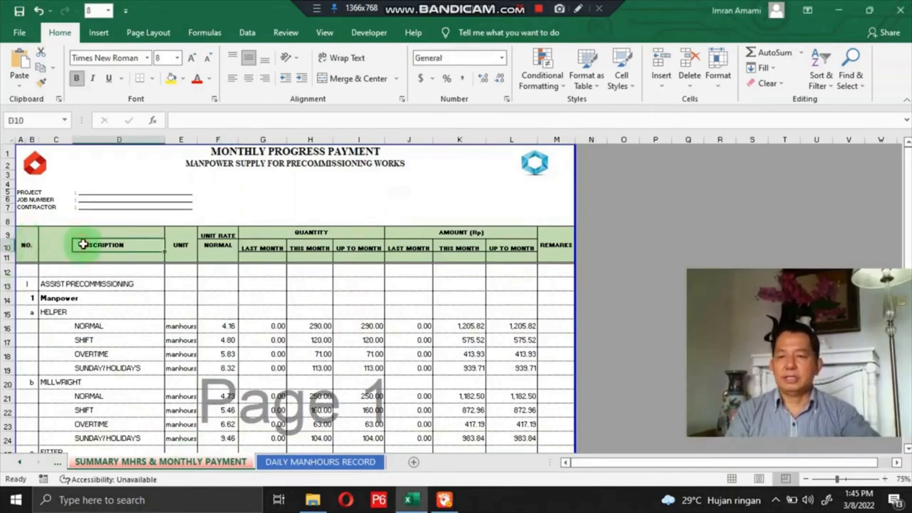
click(180, 245)
click(211, 237)
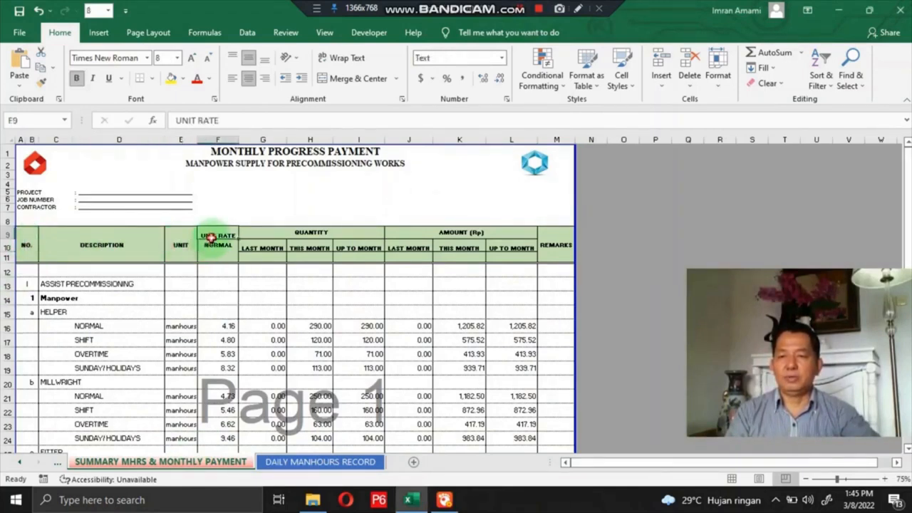
Review the last month, this month and up to month headings under quantity and amount, plus the remarks heading
click(306, 231)
click(262, 257)
click(305, 250)
click(356, 249)
click(400, 255)
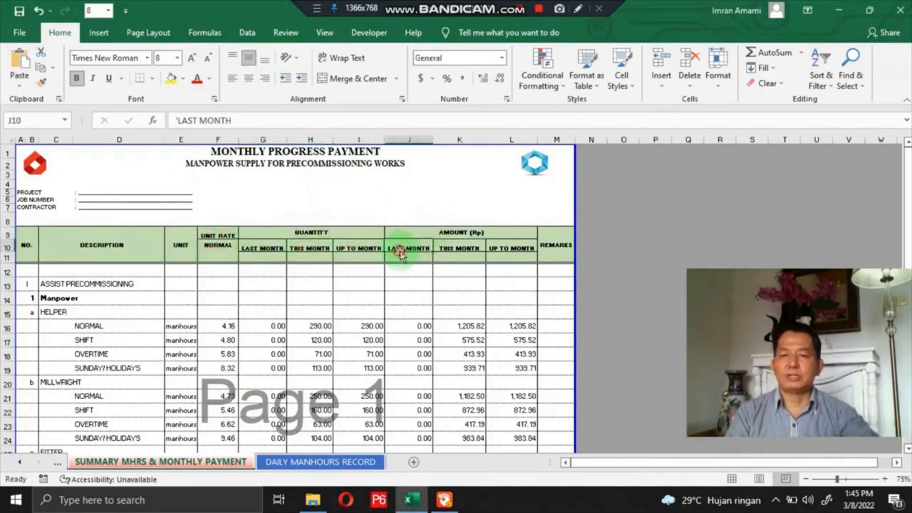
click(458, 250)
click(518, 258)
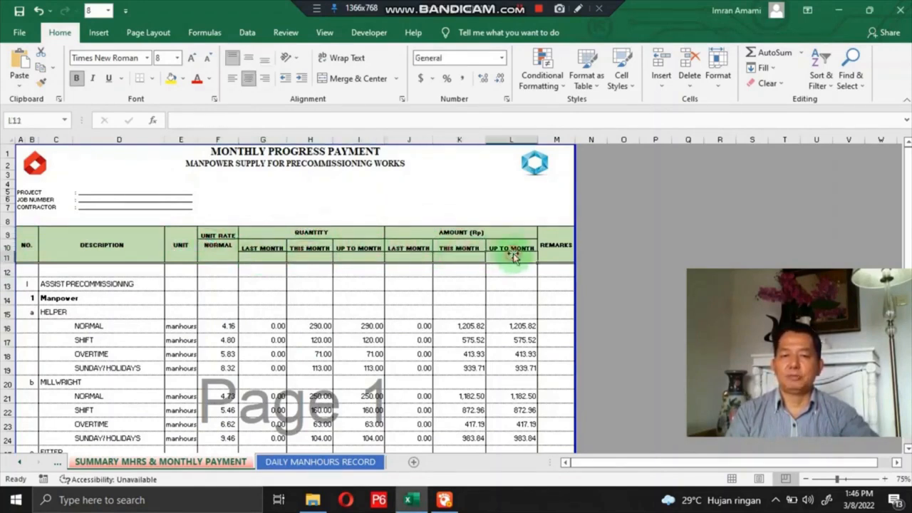
click(551, 245)
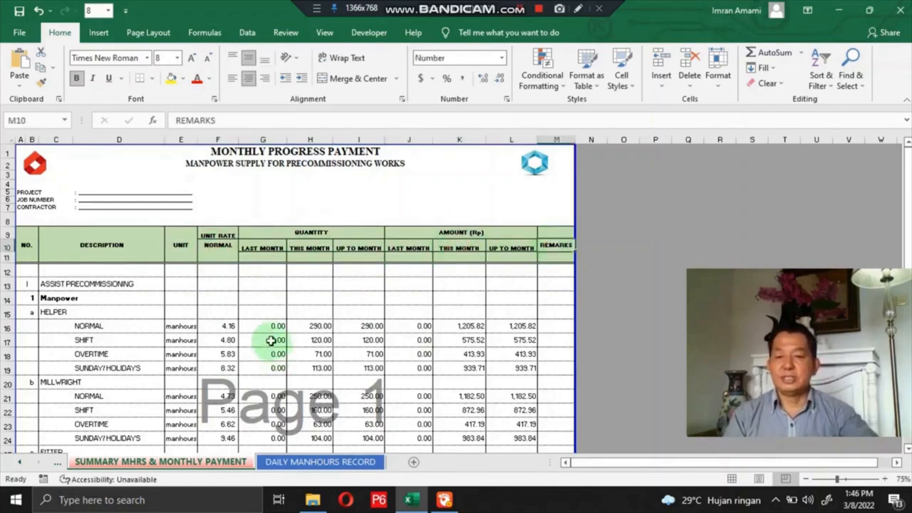
Inspect the helper's this-month quantity formulas for normal and overtime hours, and review the shift, overtime and Sunday/holidays labels
click(320, 326)
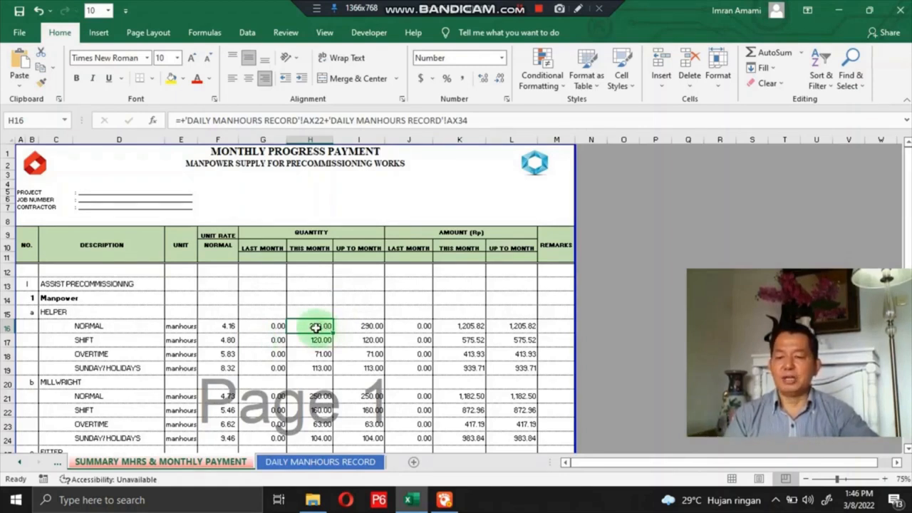
click(110, 340)
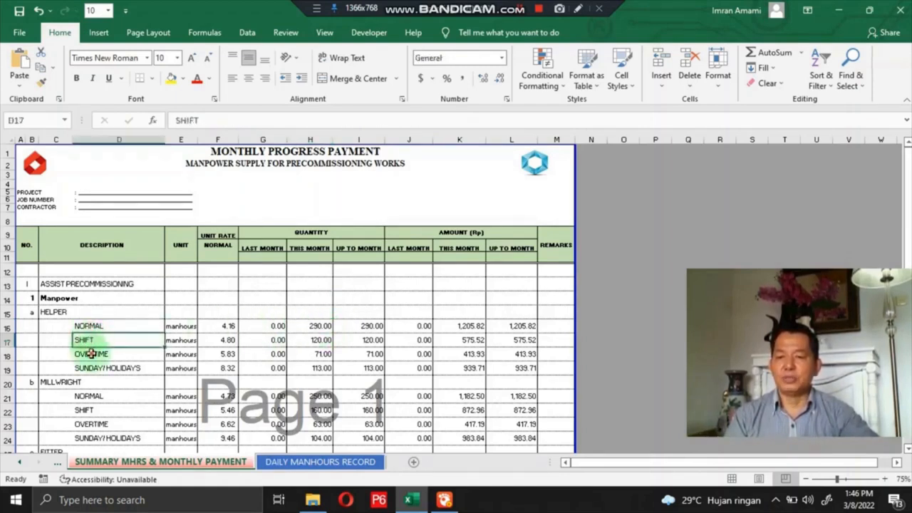
click(91, 354)
click(93, 368)
click(314, 357)
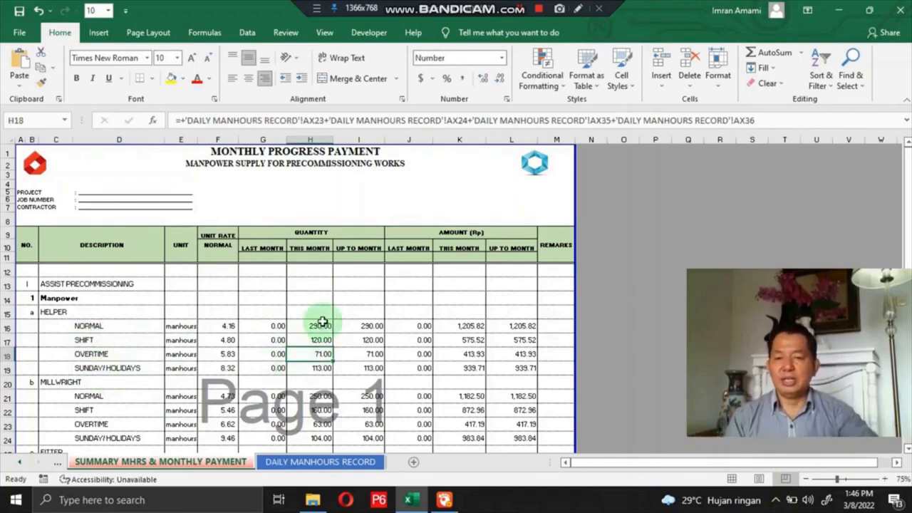
click(318, 326)
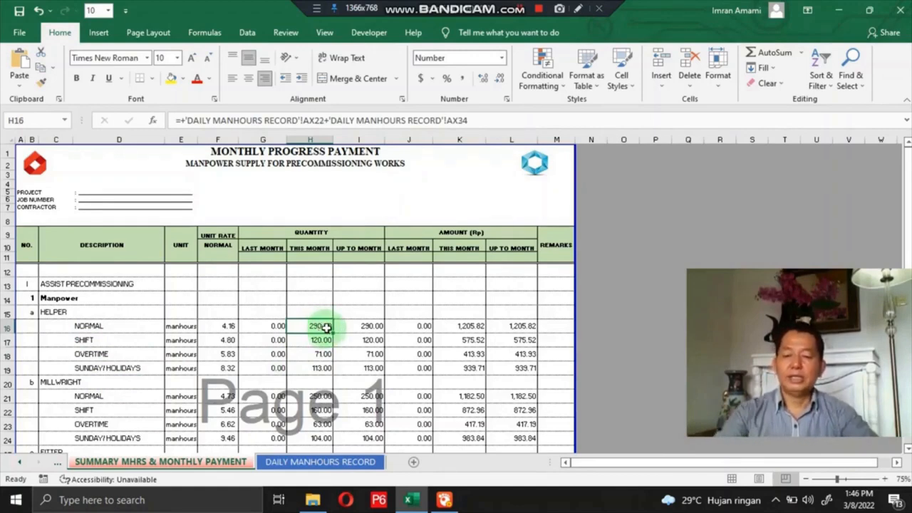
Compare the helper's normal this-month amount formula with the quantity formula in the same row
click(436, 230)
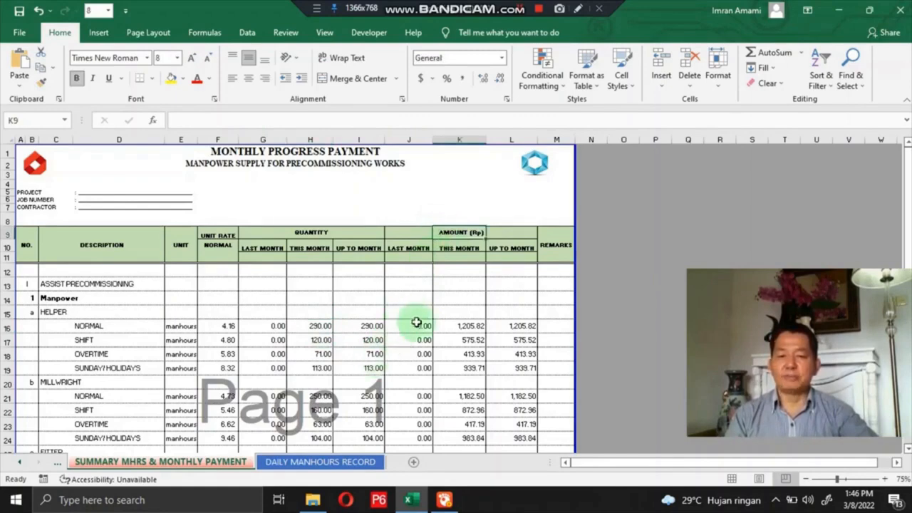
click(461, 327)
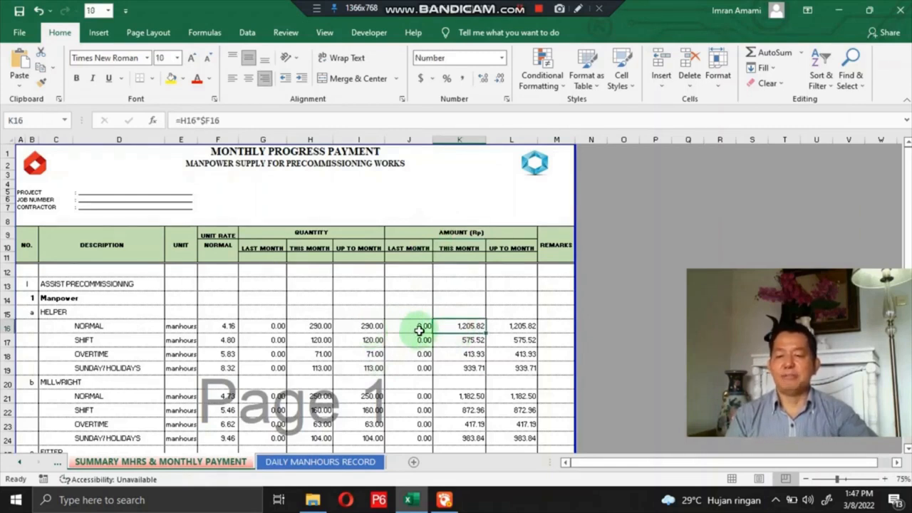
click(317, 326)
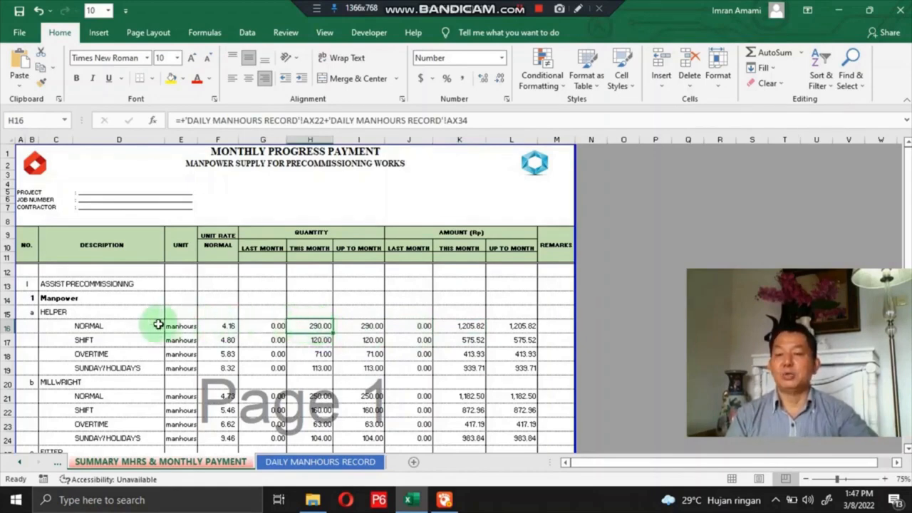
Review the helper's four hour categories and examine which cells the normal this-month amount formula references, leaving it unedited
click(93, 326)
click(91, 340)
click(93, 355)
click(102, 368)
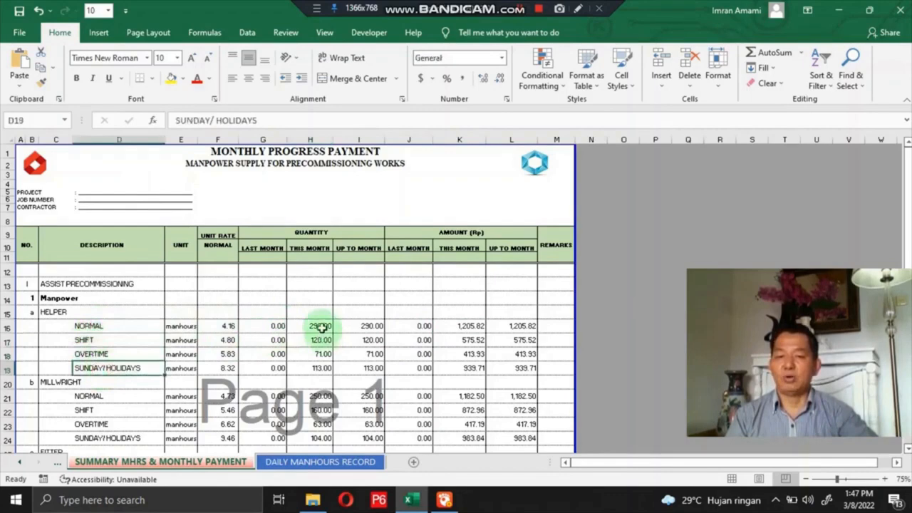
click(320, 326)
click(469, 326)
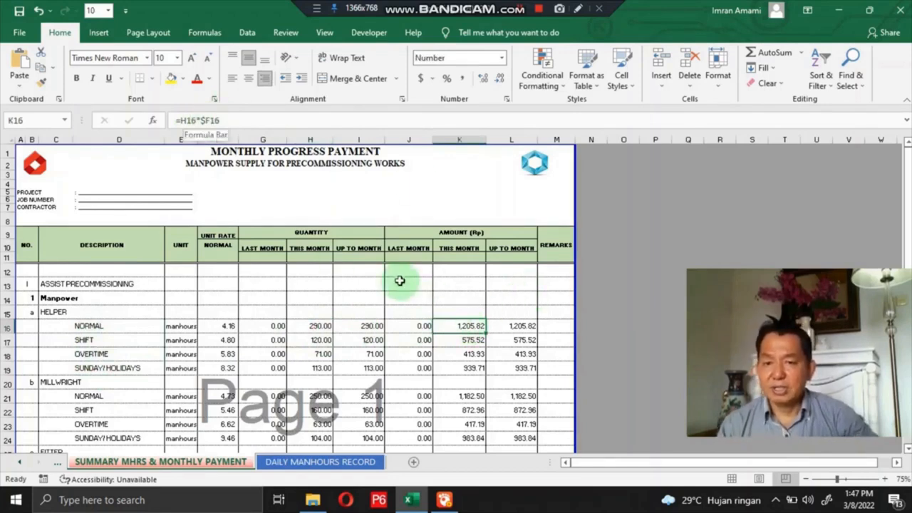
double_click(453, 326)
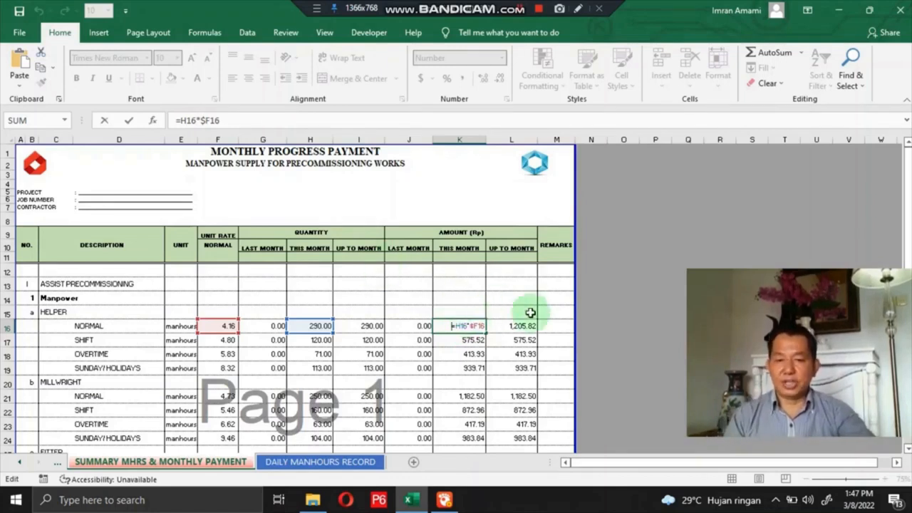
key(Escape)
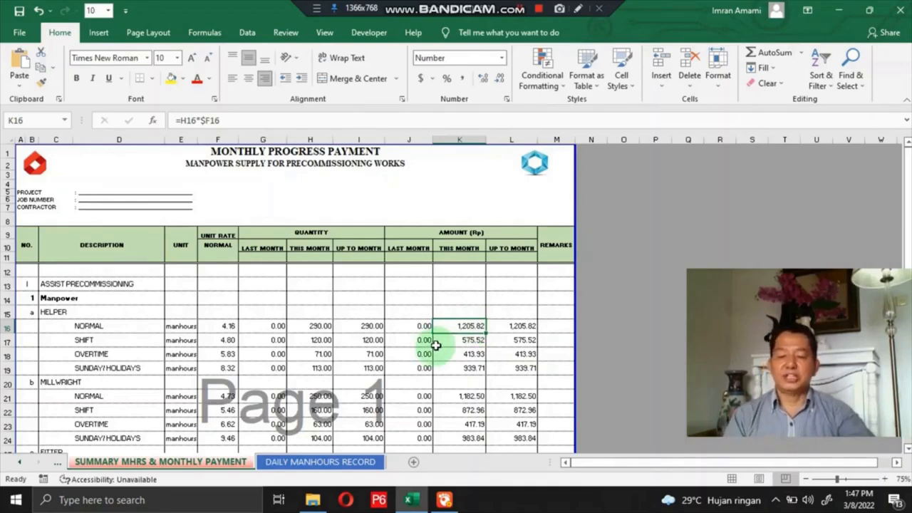
Inspect the formulas behind the up-to-month manpower subtotal and the grand total on the summary sheet
scroll(360, 355, down, 1)
scroll(360, 355, down, 7)
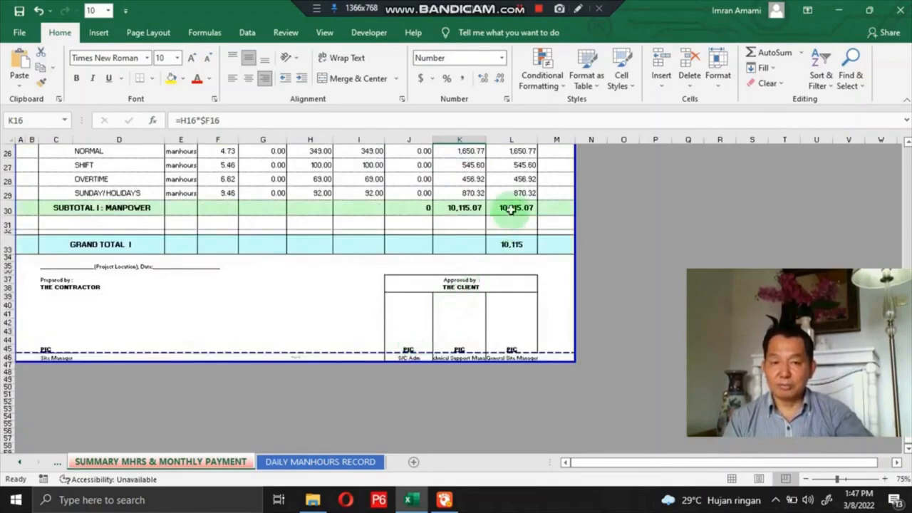
click(512, 209)
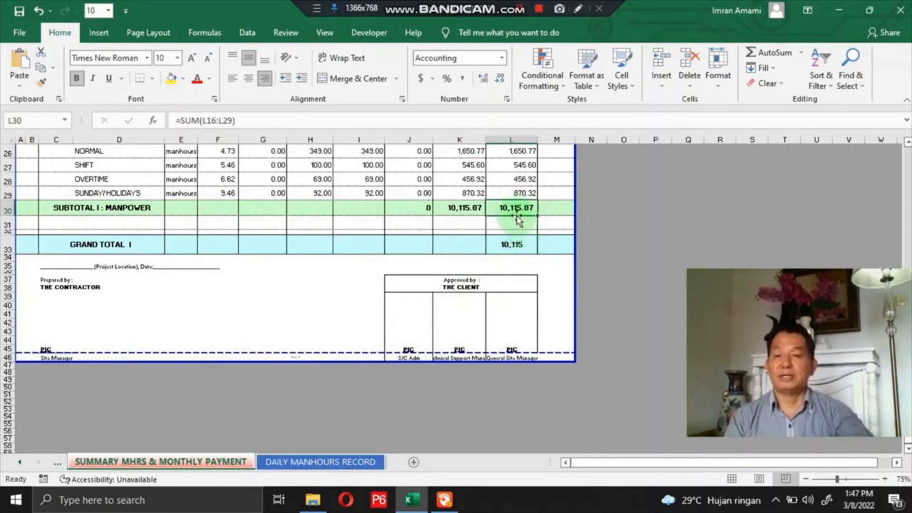
click(525, 243)
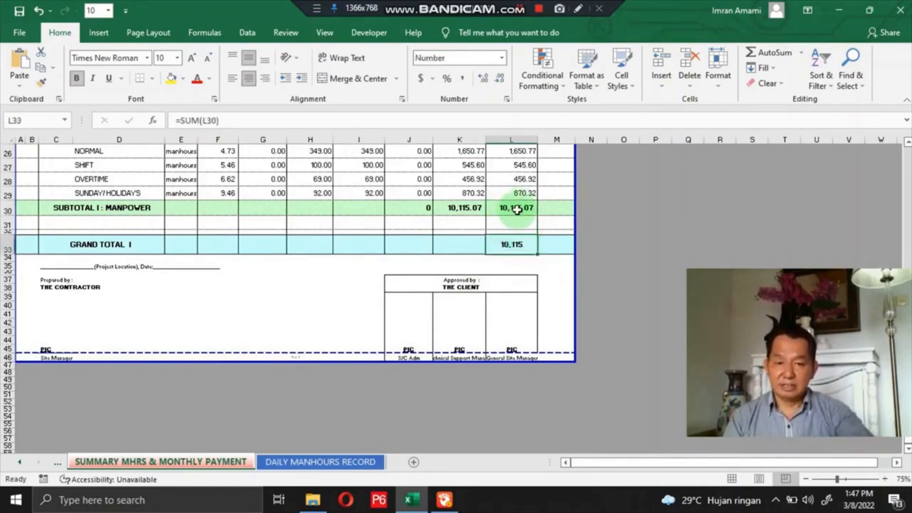
click(518, 208)
click(508, 246)
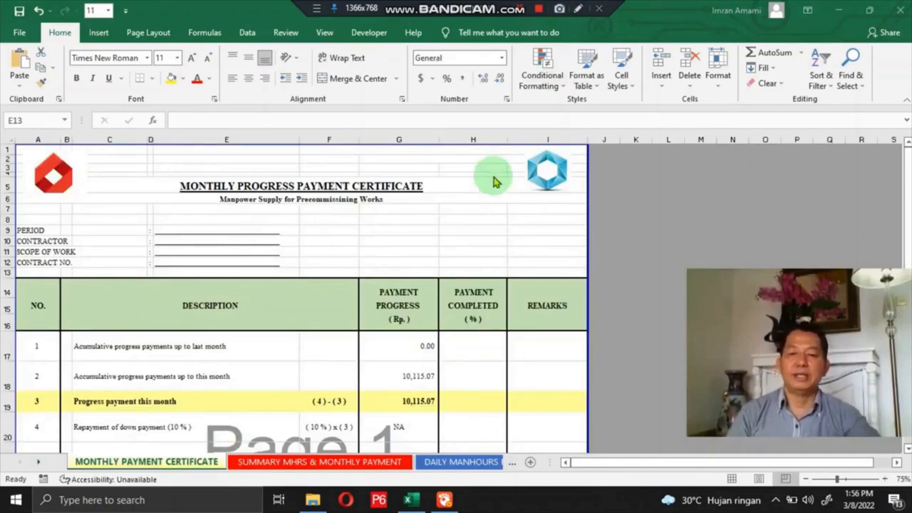
On the monthly payment certificate, review the down payment repayment, 5 % retention and 10 % Value Added Tax items
scroll(326, 234, down, 3)
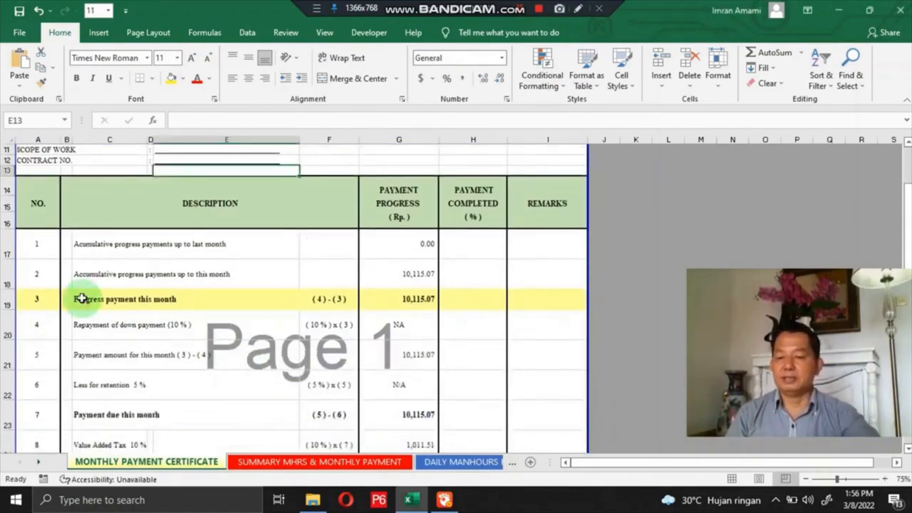
click(91, 331)
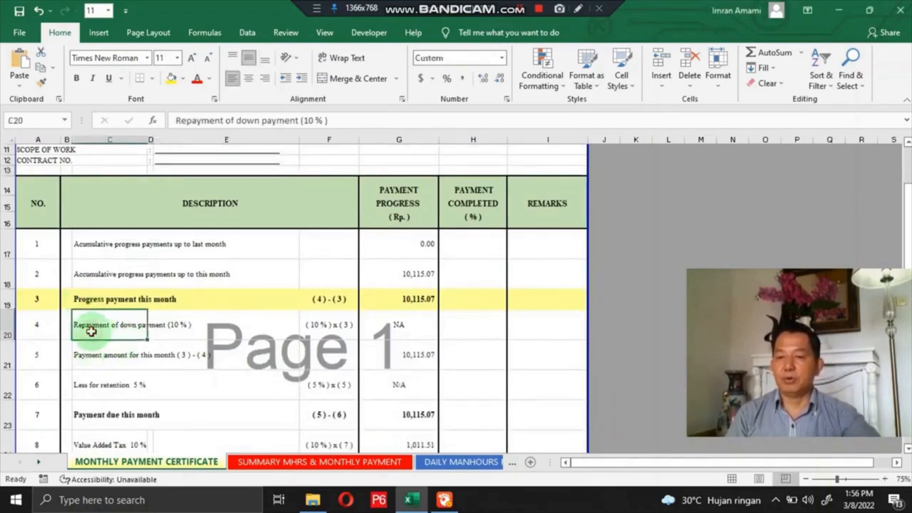
click(95, 383)
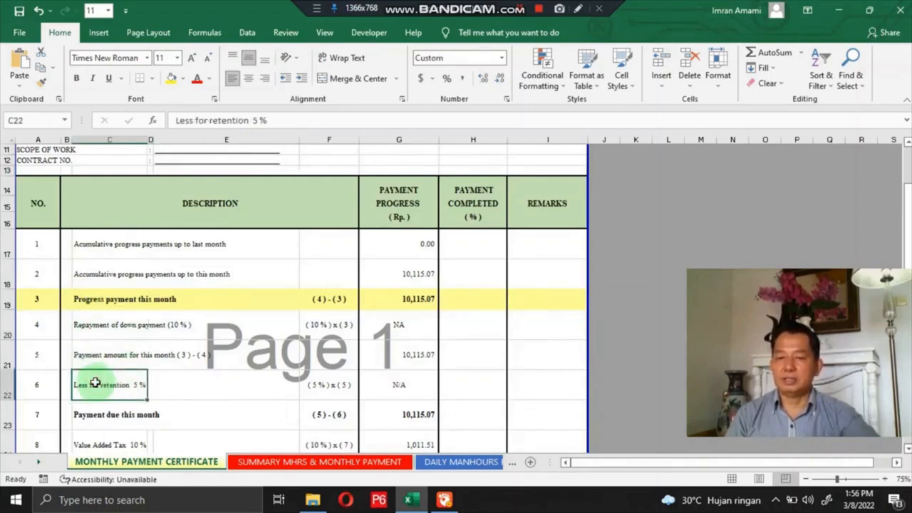
click(118, 323)
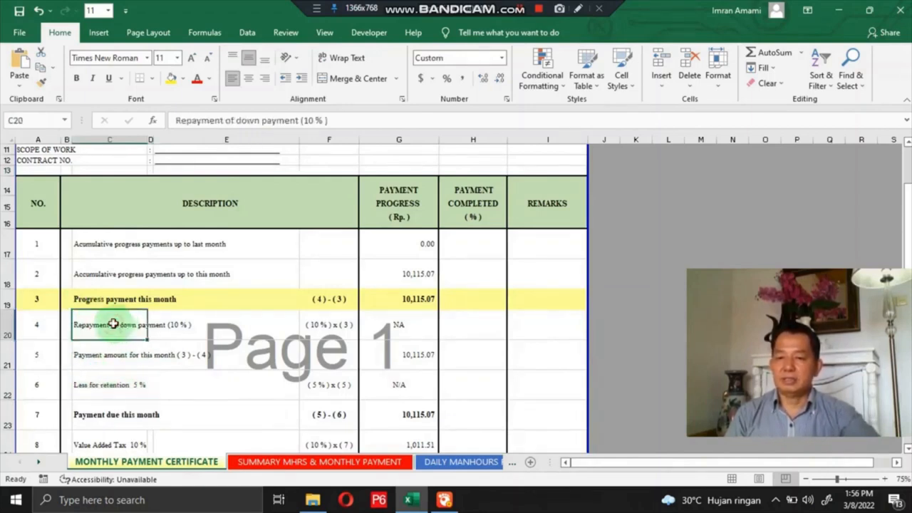
click(118, 385)
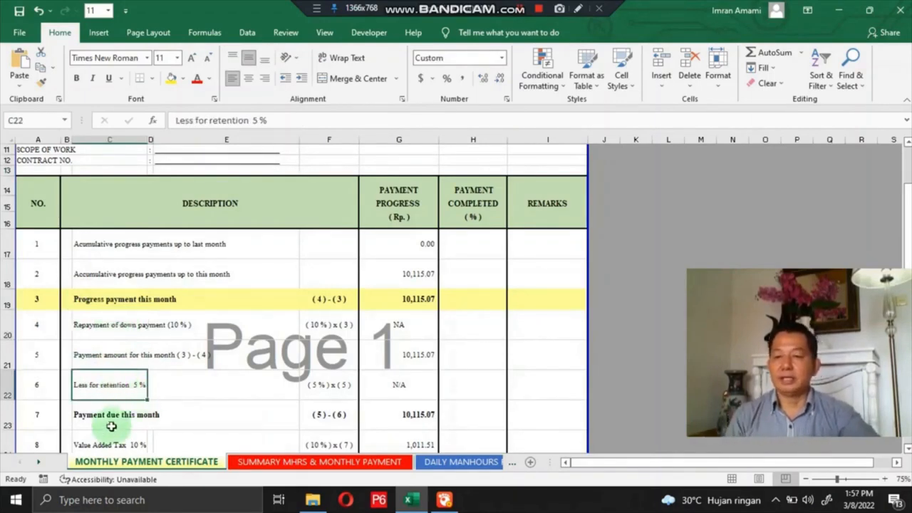
scroll(102, 426, down, 3)
click(81, 248)
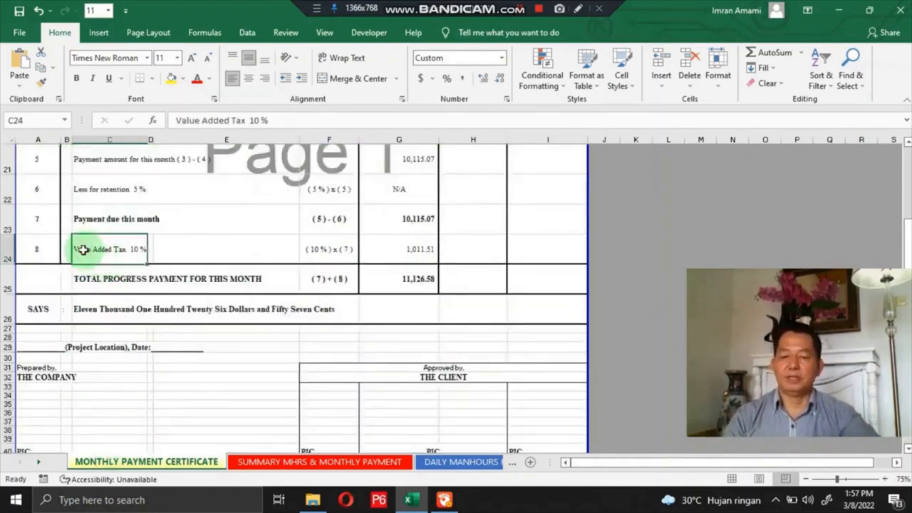
Go through all eight description items of the payment certificate, from the accumulative payments up to last month to the Value Added Tax
scroll(83, 249, up, 3)
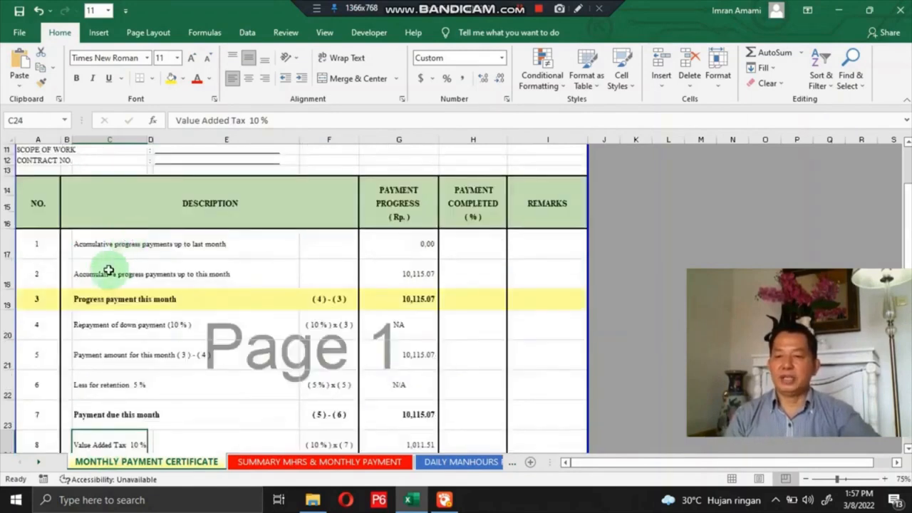
click(83, 244)
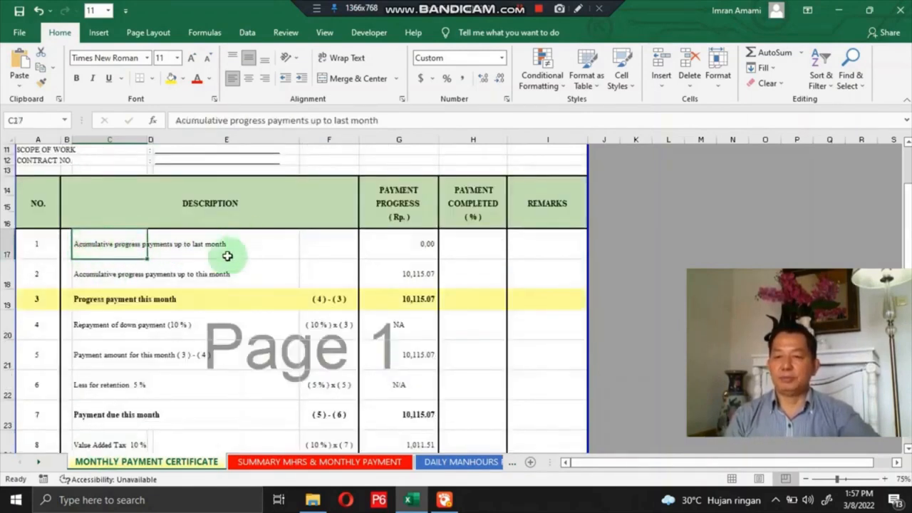
click(72, 277)
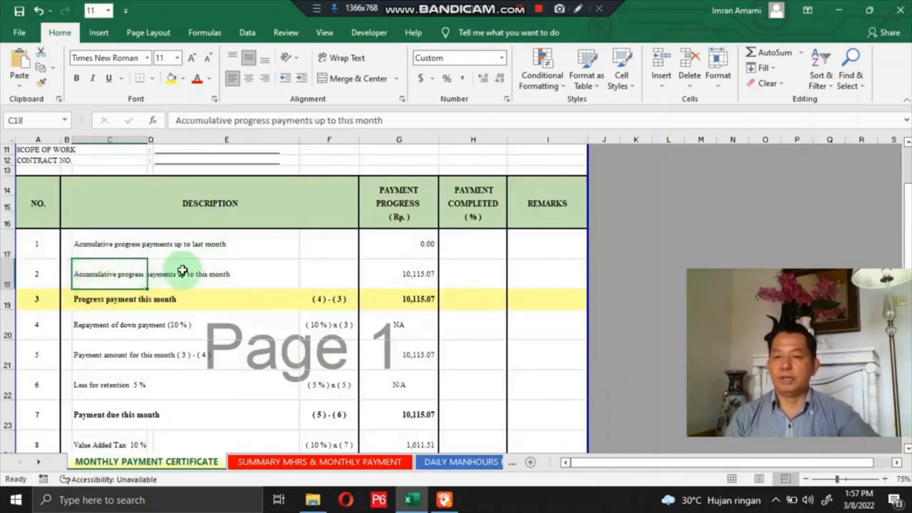
click(77, 299)
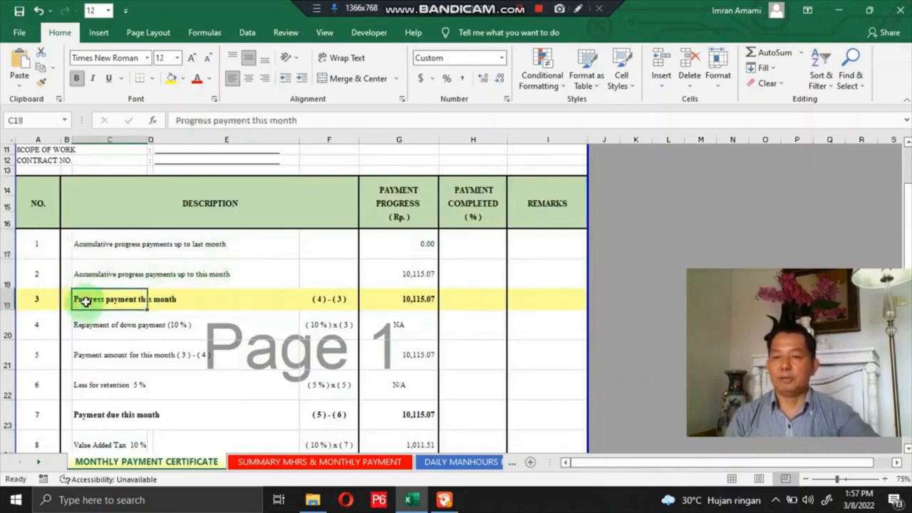
click(79, 326)
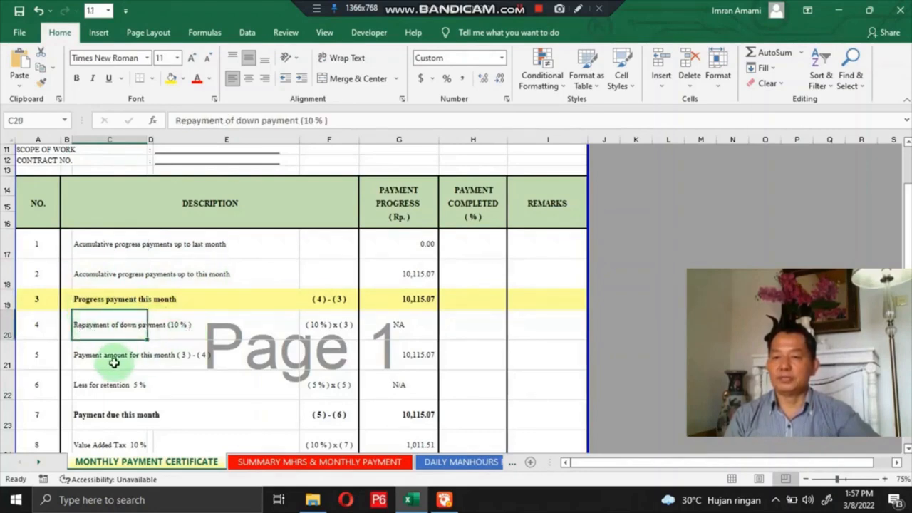
click(84, 357)
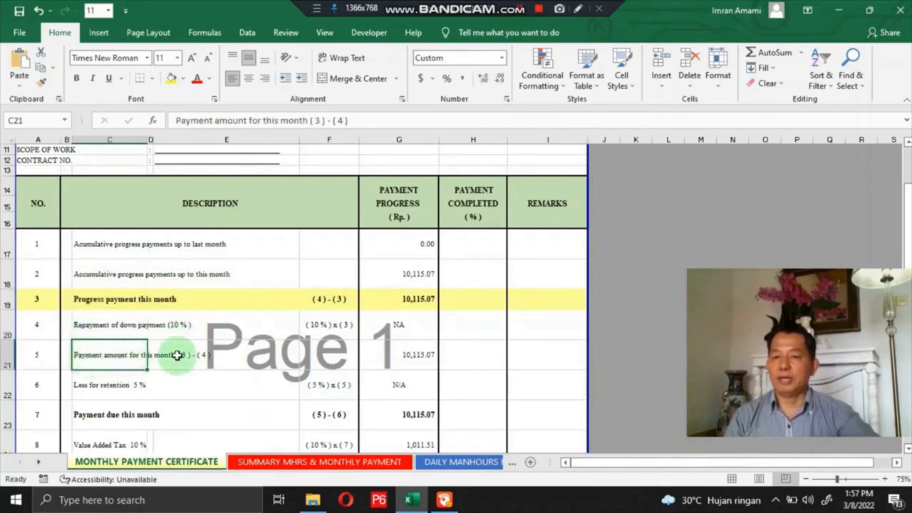
click(84, 387)
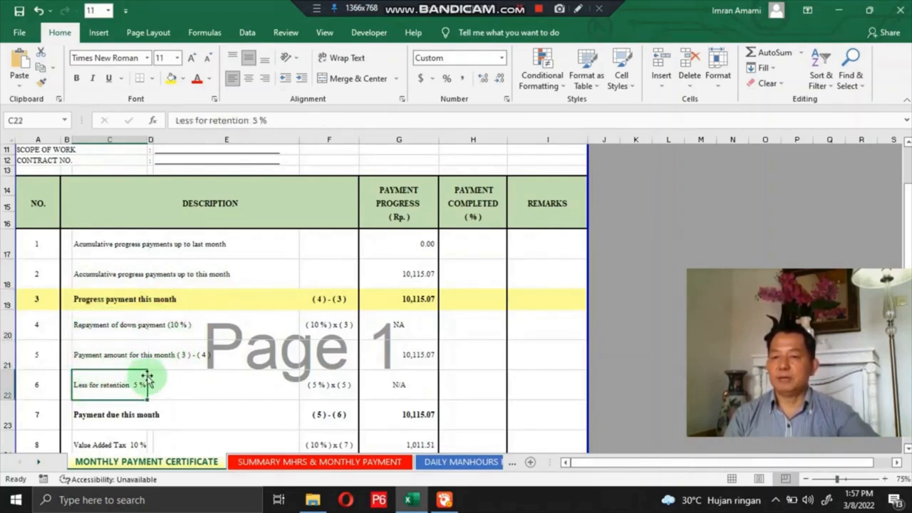
scroll(145, 380, down, 2)
click(85, 350)
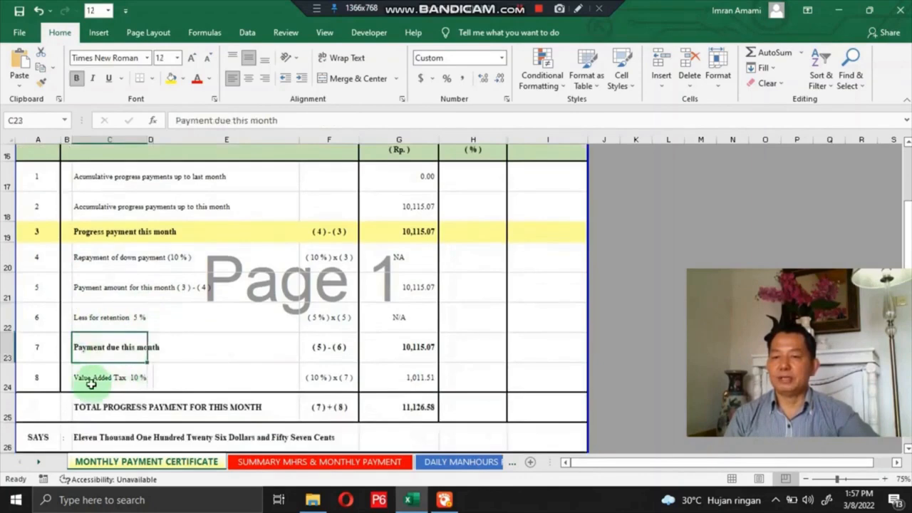
click(93, 379)
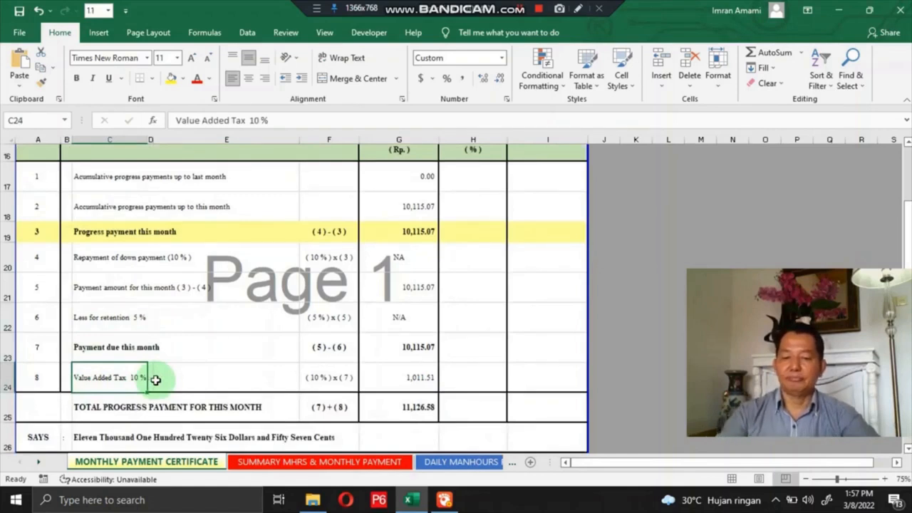
Inspect the formulas behind the total progress payment, the Value Added Tax amount and the total spelled out in words
scroll(402, 318, up, 1)
scroll(401, 319, down, 2)
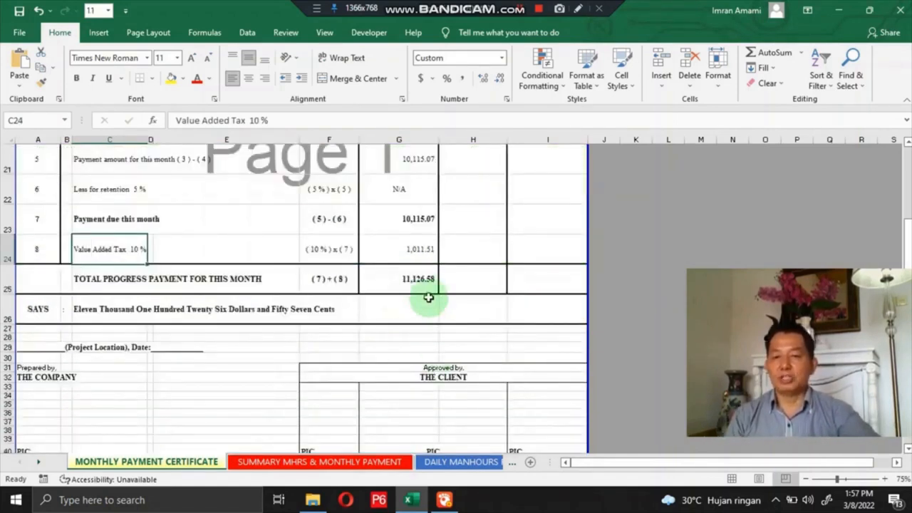
click(408, 279)
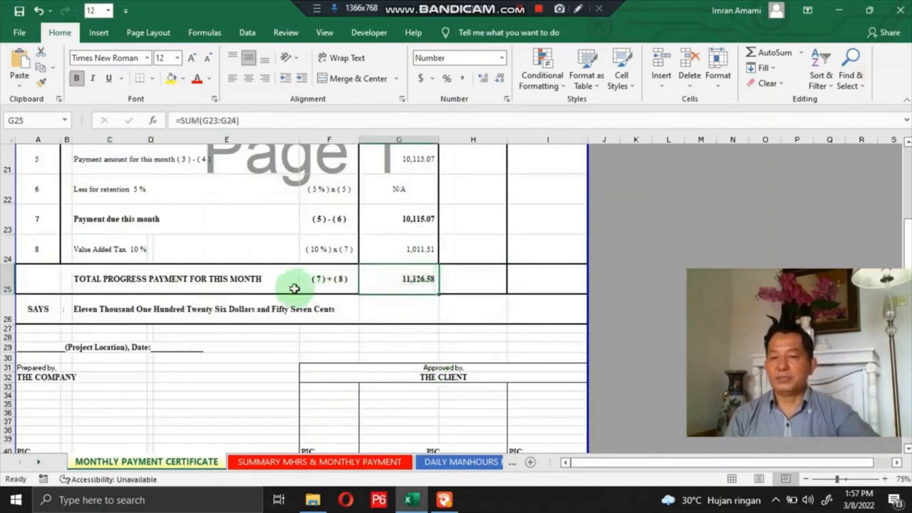
click(408, 249)
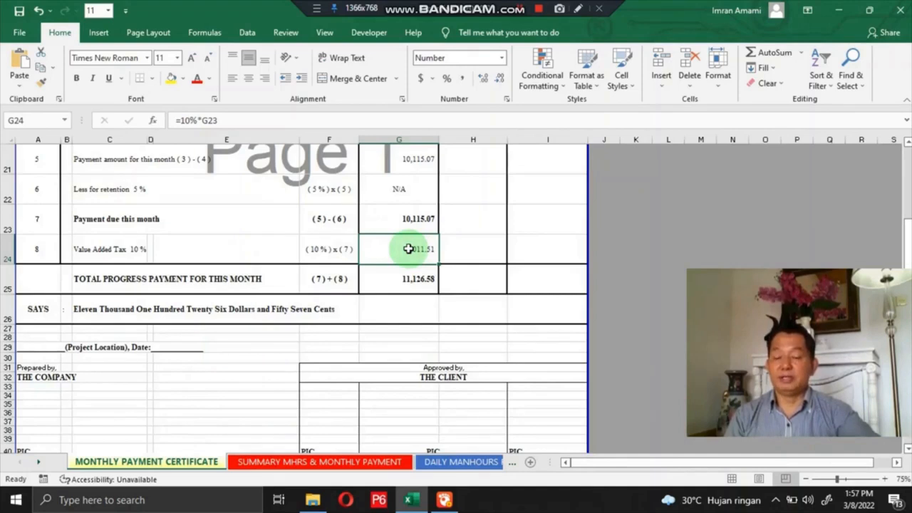
click(393, 281)
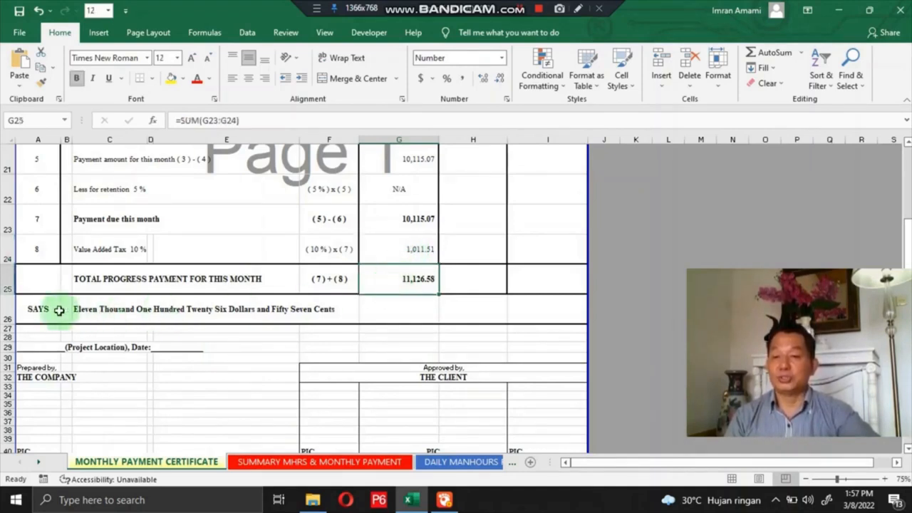
click(83, 312)
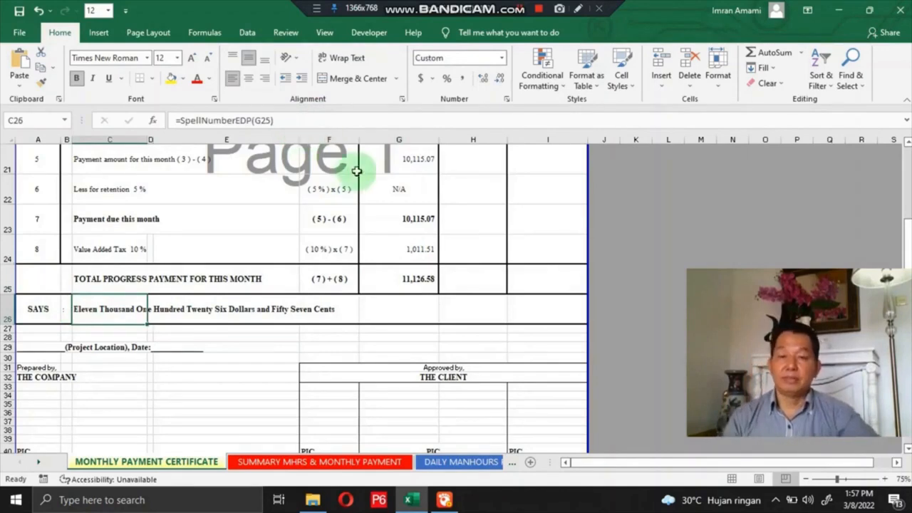
scroll(367, 183, up, 7)
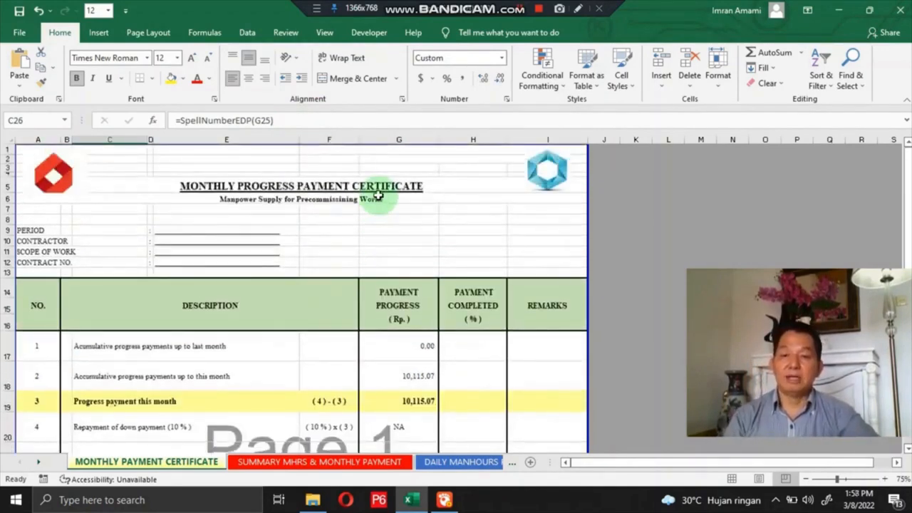